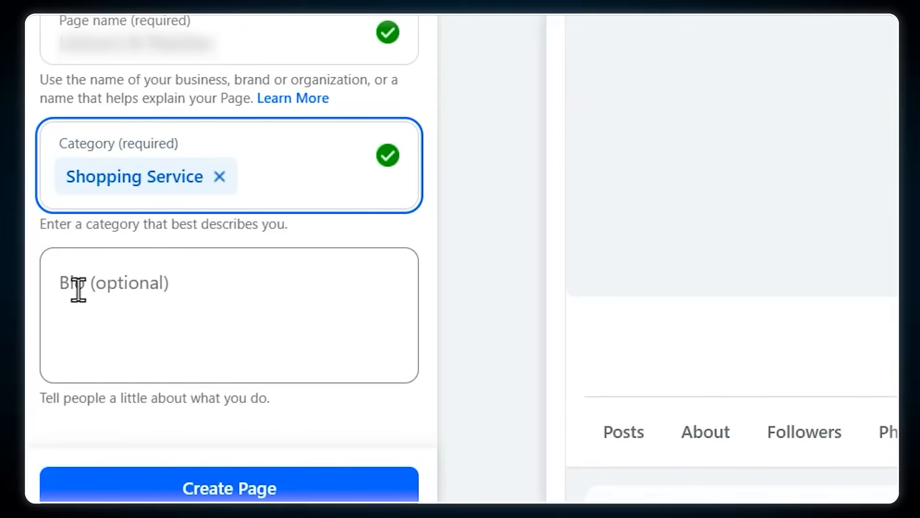
Paste the brand's mission statement into the Page bio, create the Page, and dismiss the creation notice
left_click(75, 290)
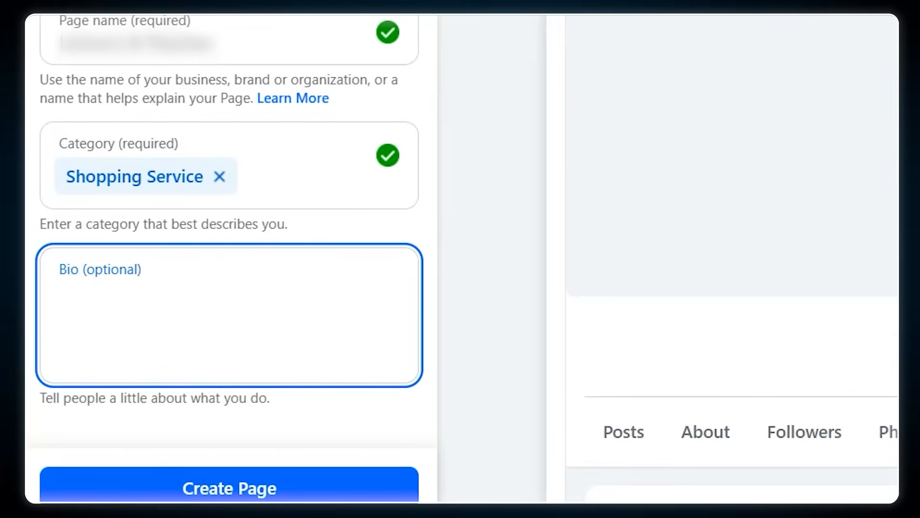
left_click(172, 311)
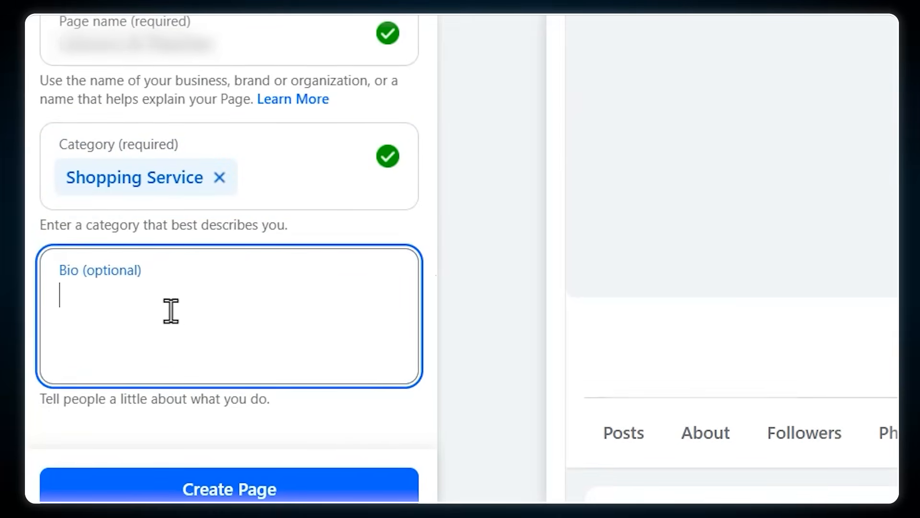
right_click(171, 311)
left_click(244, 48)
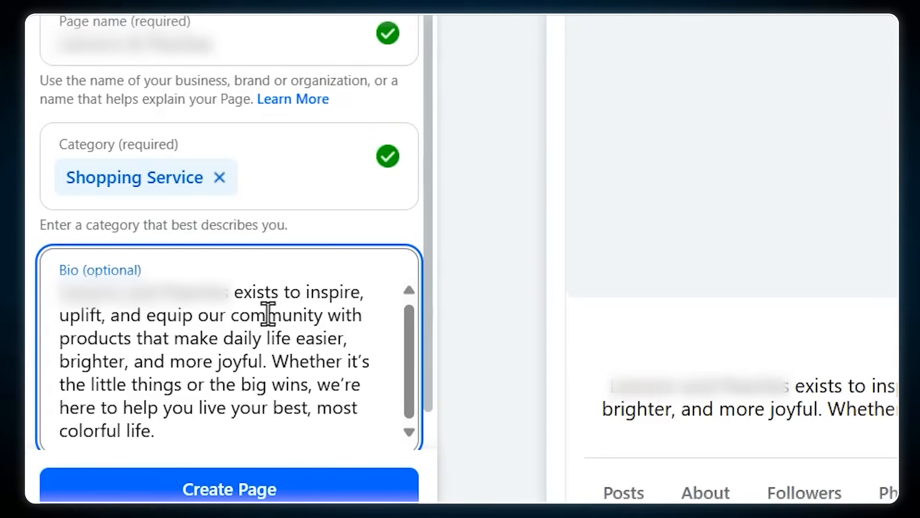
left_click(237, 489)
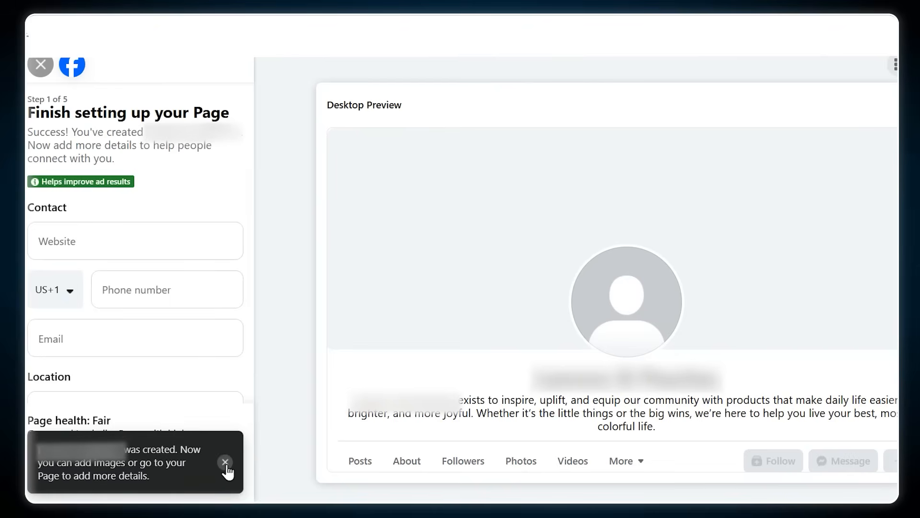
left_click(228, 466)
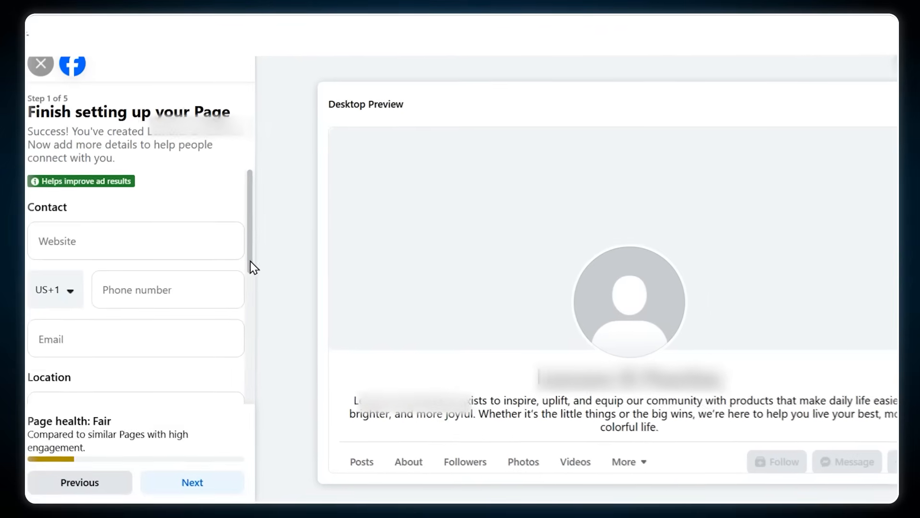
left_click_drag(248, 261, 248, 274)
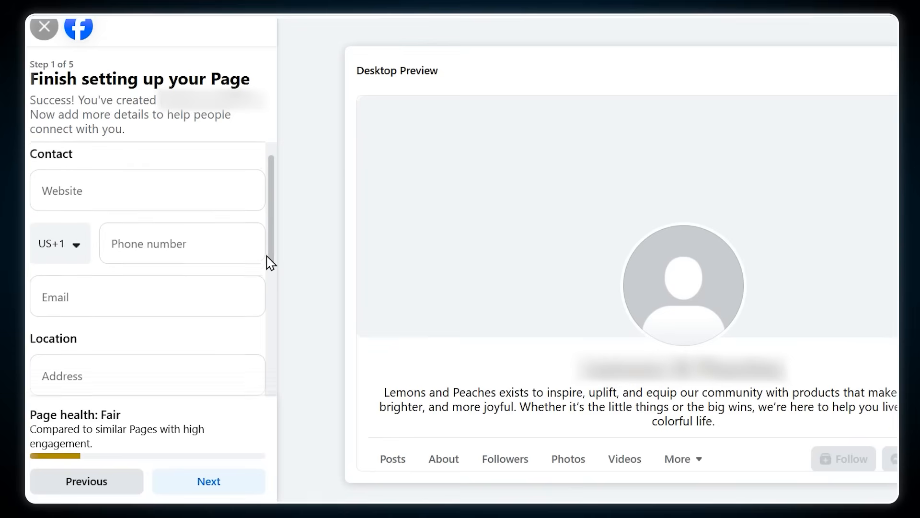
scroll(267, 256, "up", 1)
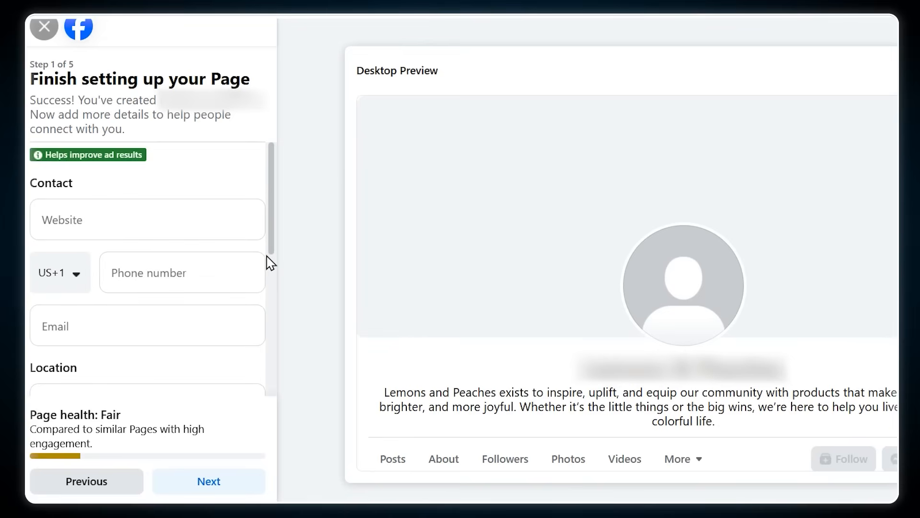
scroll(267, 261, "down", 5)
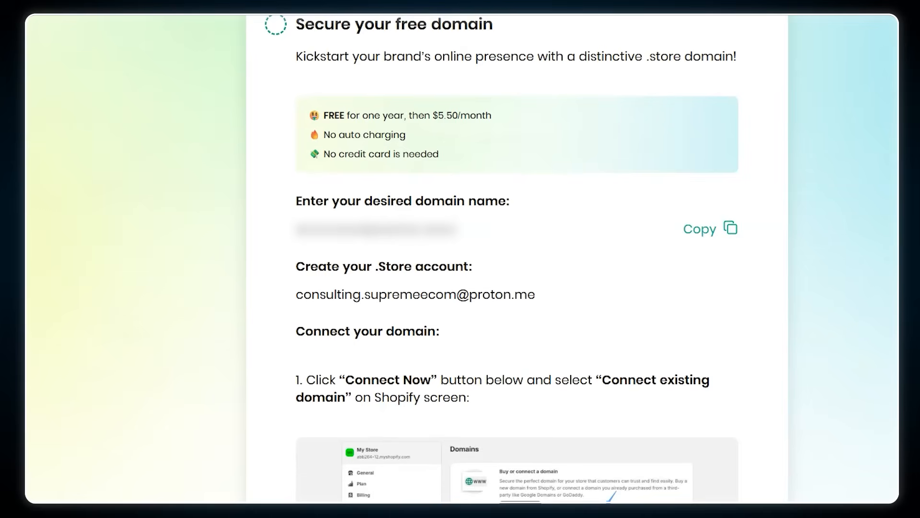
Switch to the Shopify domain settings and connect the store's existing domain by entering its domain name
scroll(517, 259, "down", 1)
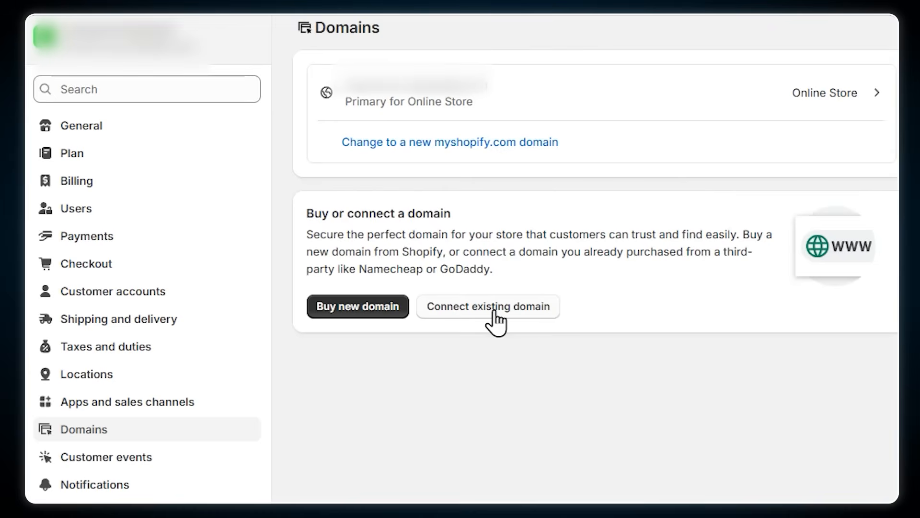
left_click(496, 319)
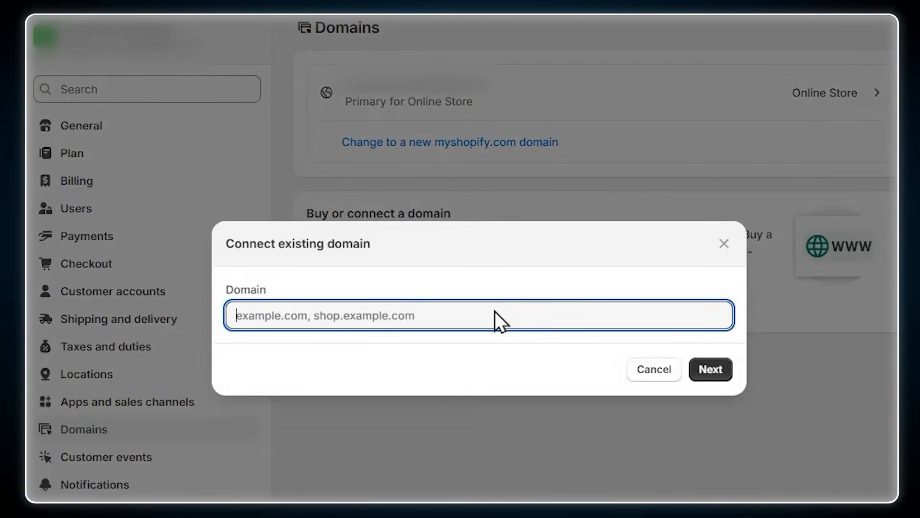
type("...")
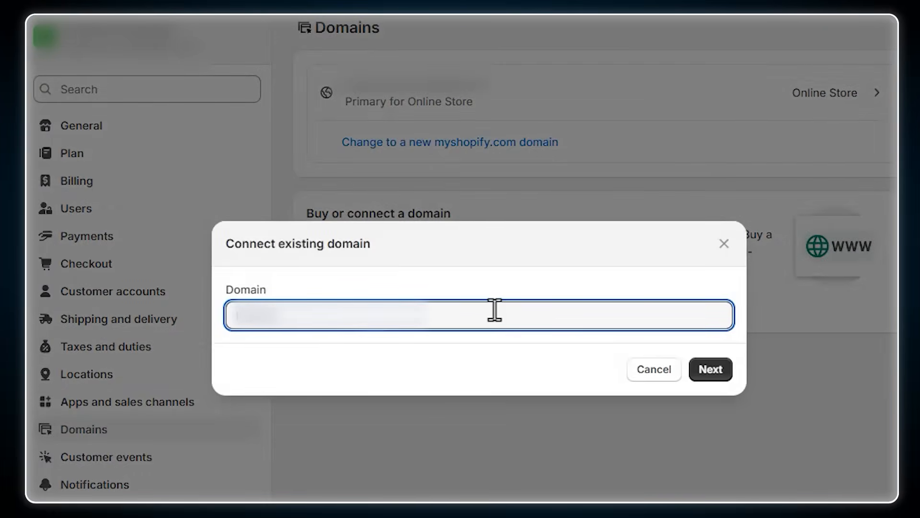
type("...")
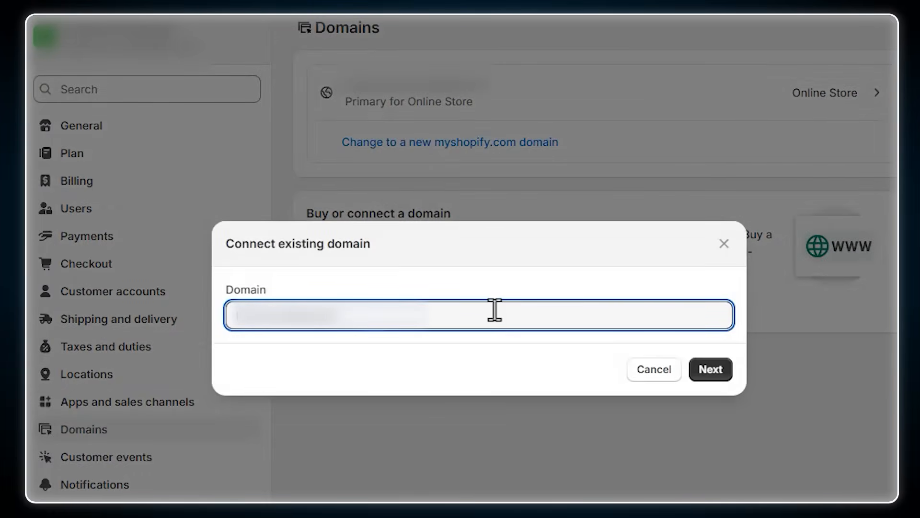
type("...")
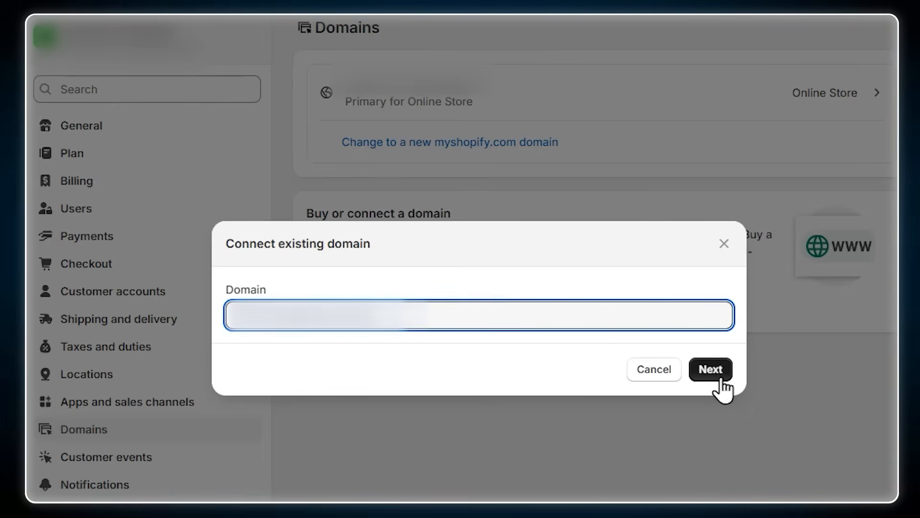
left_click(718, 372)
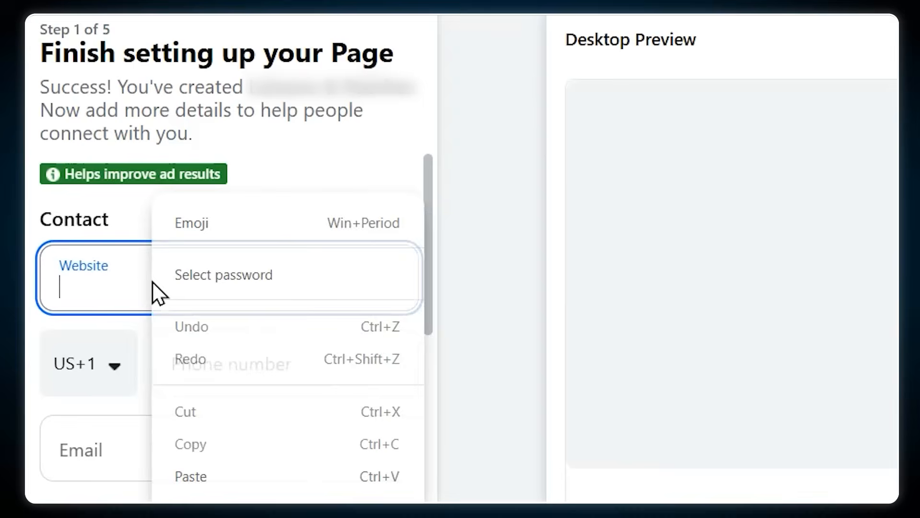
Return to the Facebook Page setup and fill in the contact website and the business phone number
left_click(211, 474)
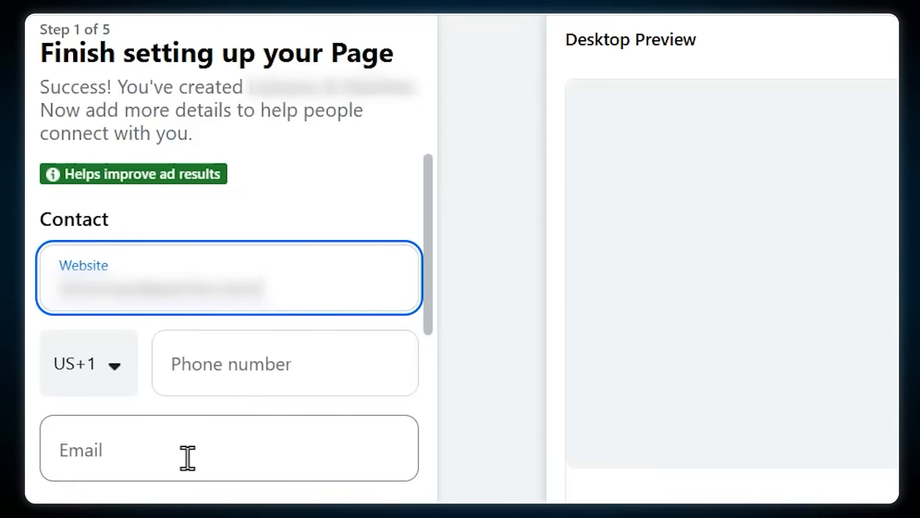
left_click(211, 367)
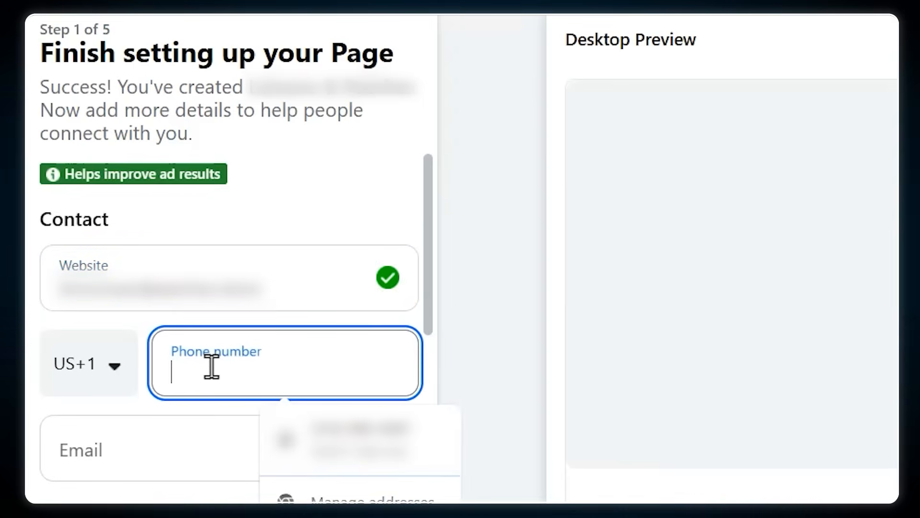
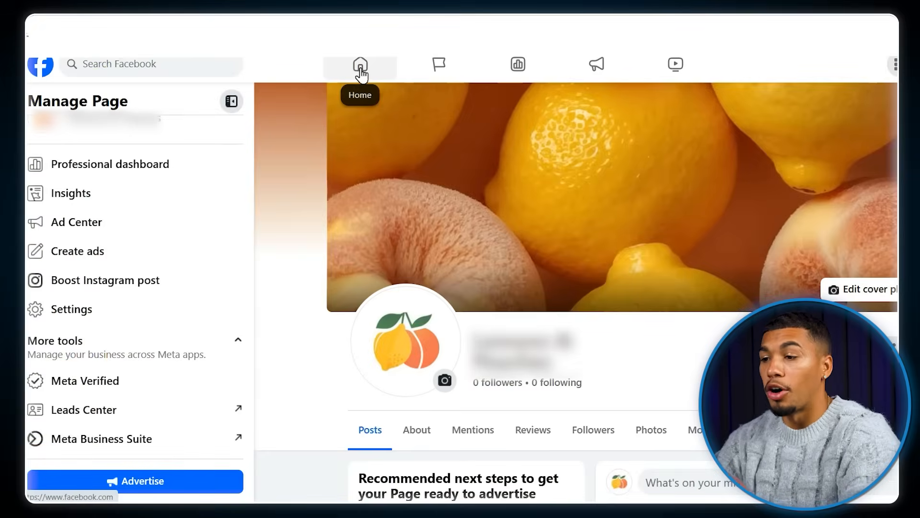
Switch from the Facebook home page to Ads Manager and start a new business portfolio from the ad account selector
left_click(360, 64)
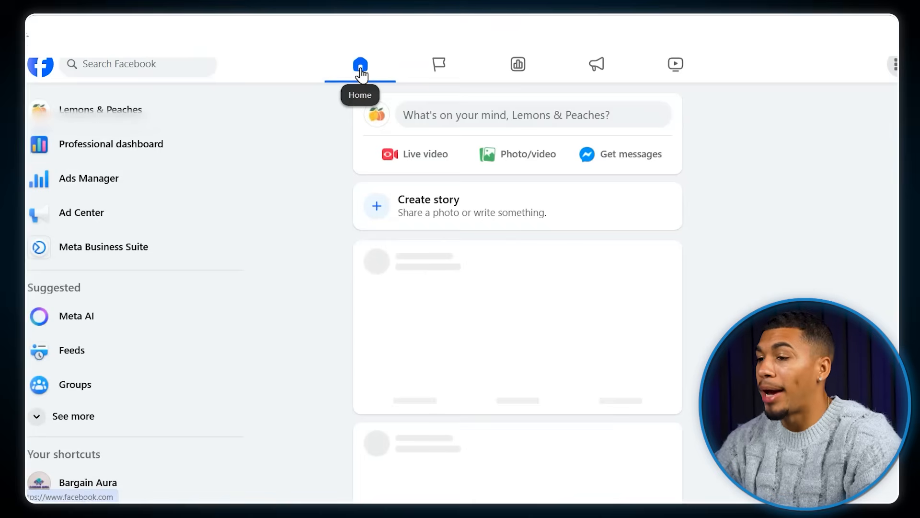
left_click(96, 189)
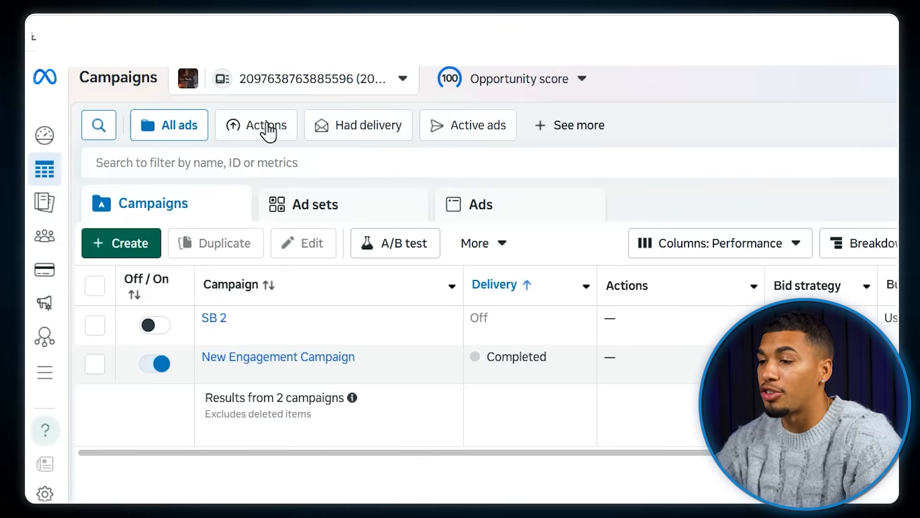
left_click(348, 87)
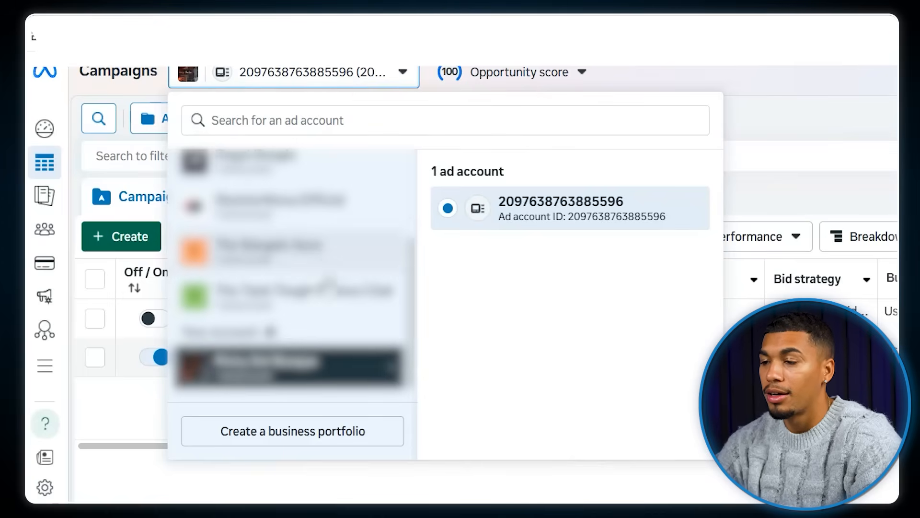
left_click(292, 432)
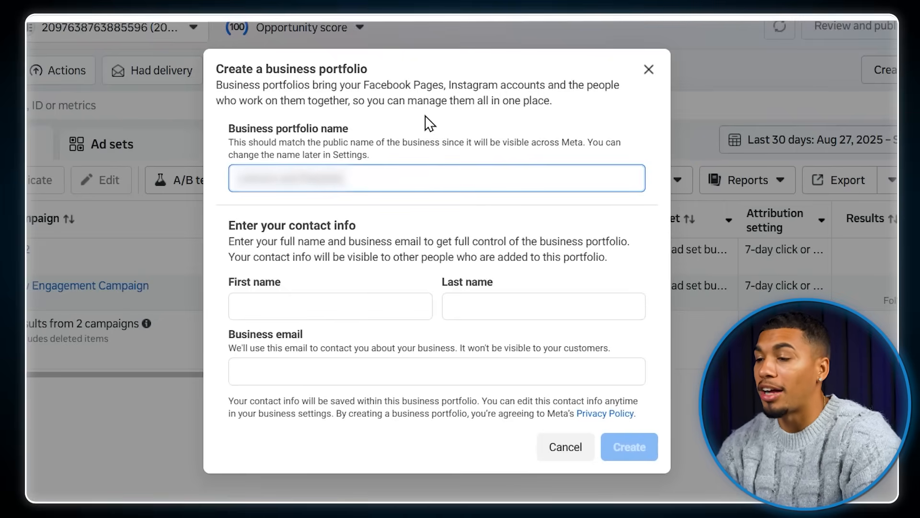
Enter the contact's first and last name for the business portfolio, then create and confirm the portfolio
left_click(311, 299)
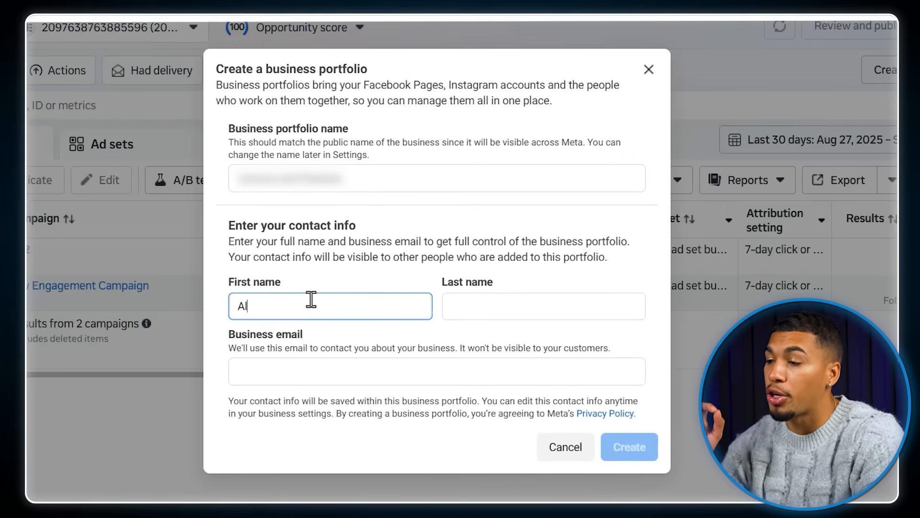
left_click(458, 308)
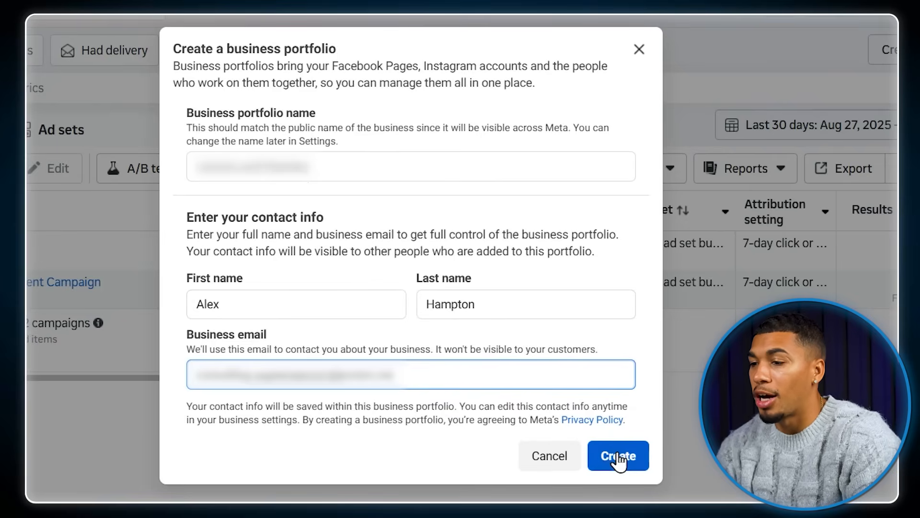
left_click(618, 456)
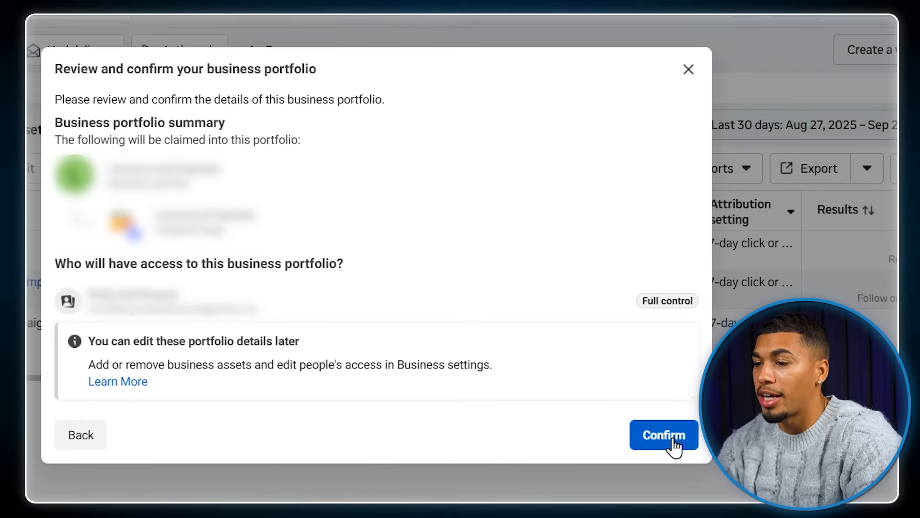
left_click(664, 434)
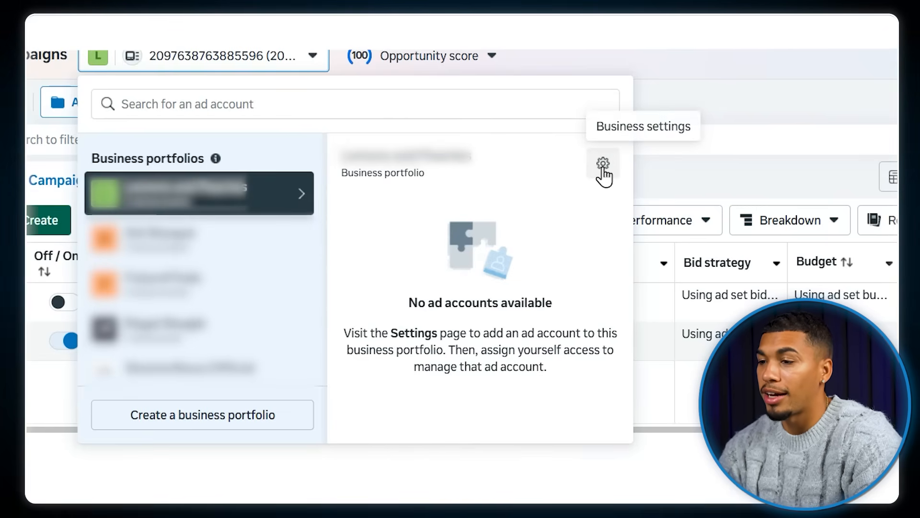
Open the ad accounts in the new portfolio's business settings and start creating a new ad account
left_click(602, 165)
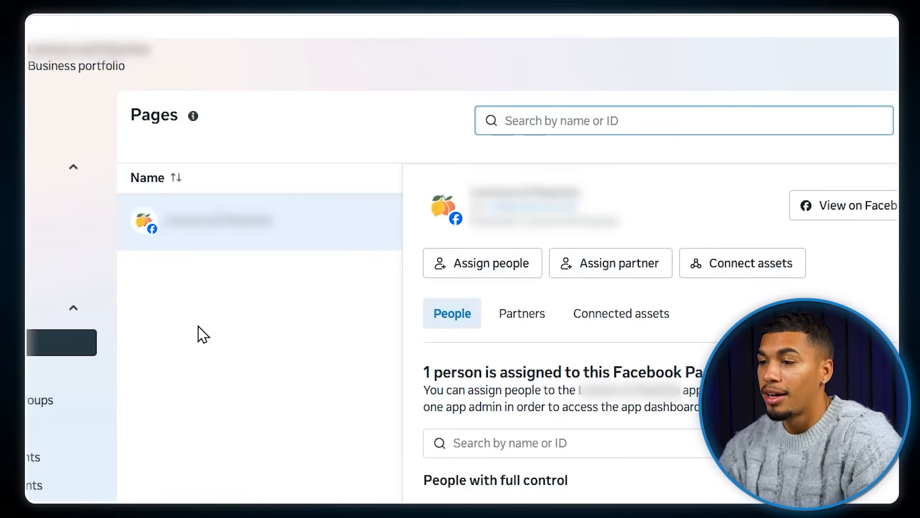
left_click(204, 242)
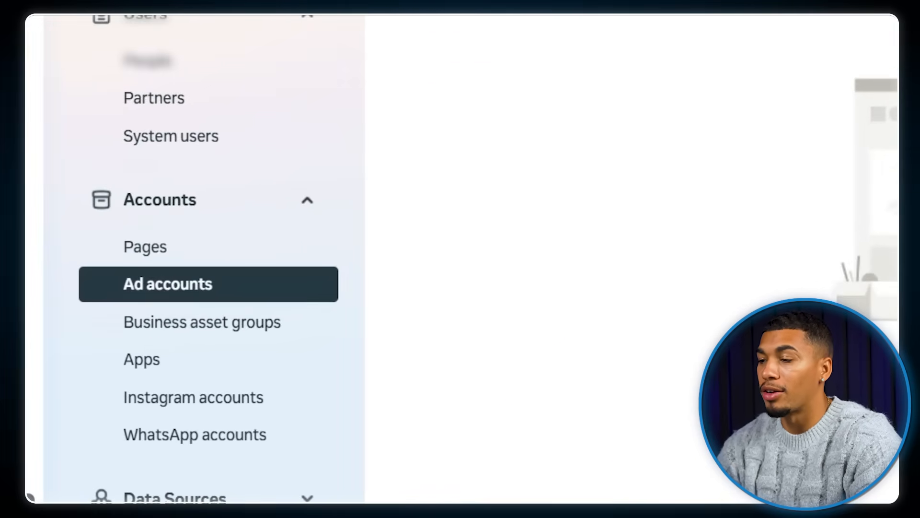
left_click(633, 442)
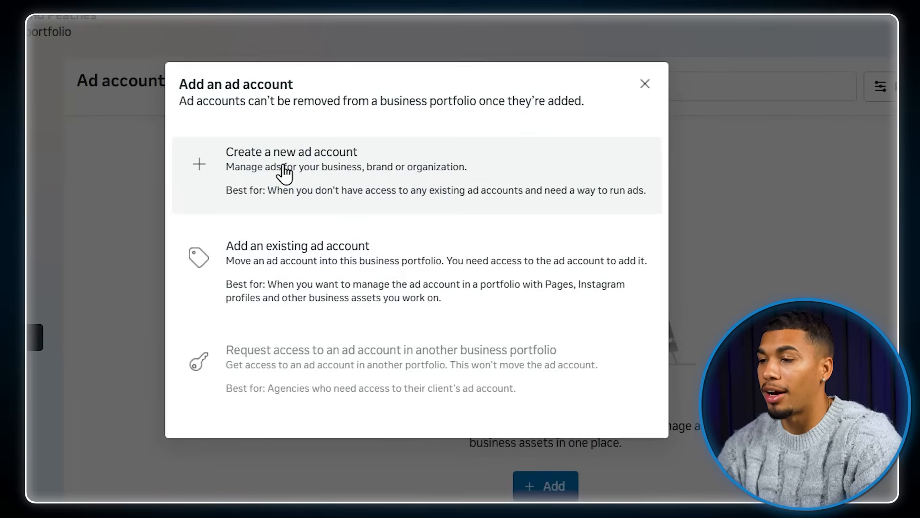
left_click(286, 173)
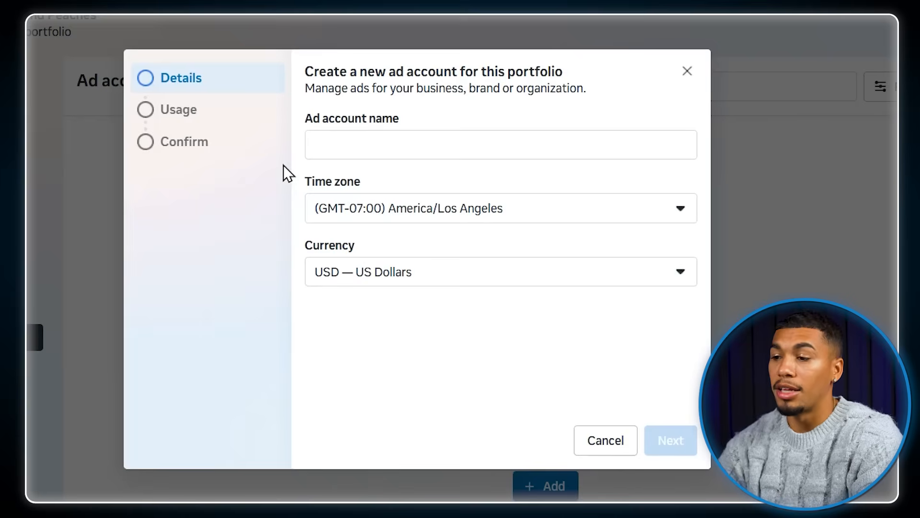
Create the ad account with the brand name and the (GMT-05:00) America/Chicago time zone, agreeing to the terms and advertising policies
left_click(333, 148)
type("Peaches")
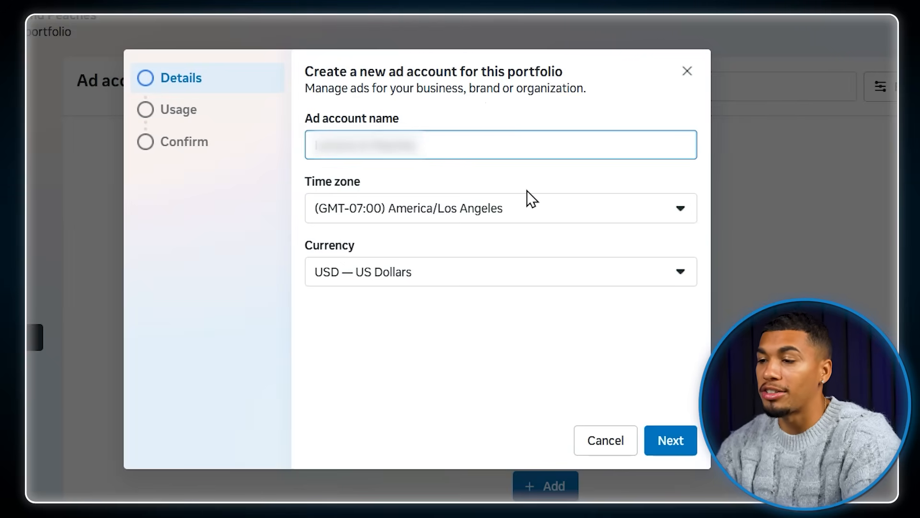
left_click(530, 215)
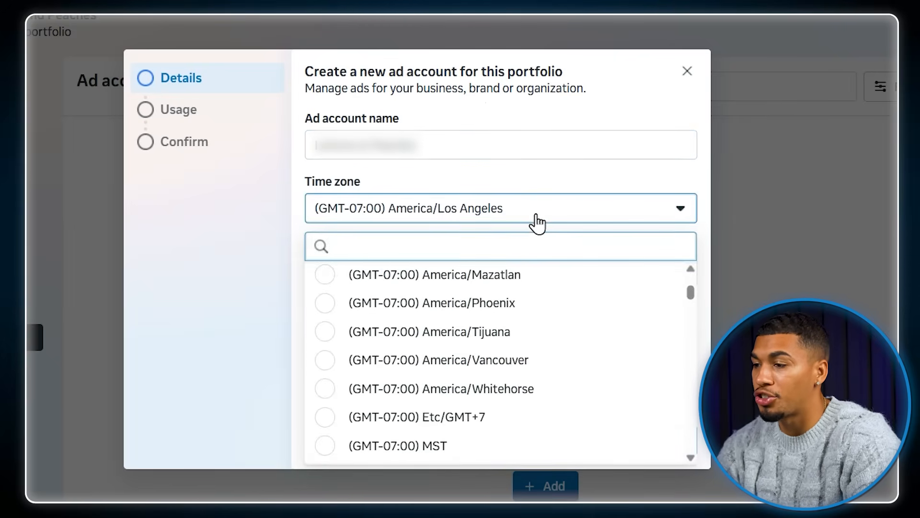
scroll(376, 409, "down", 5)
left_click(324, 392)
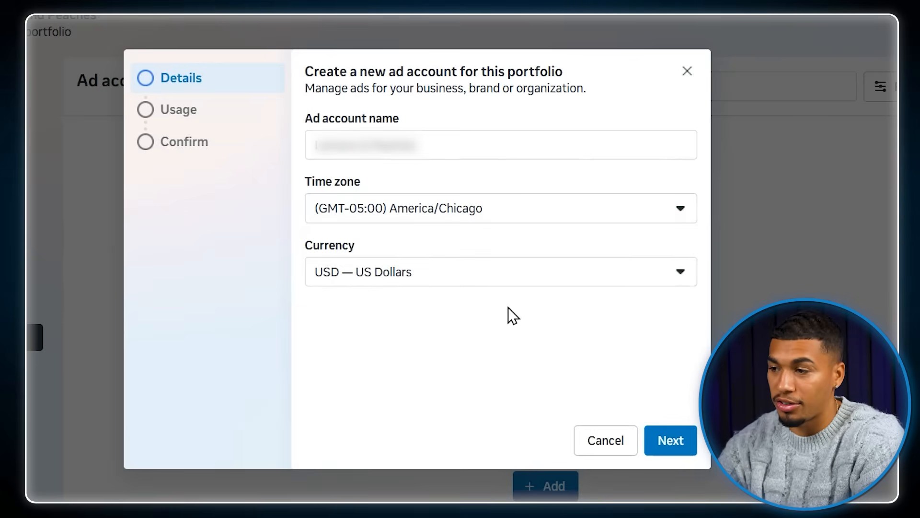
left_click(661, 443)
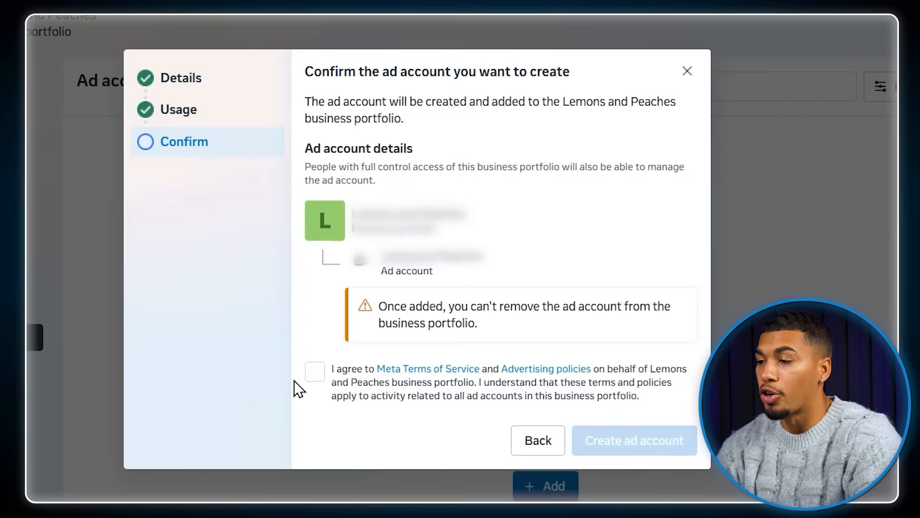
left_click(314, 379)
left_click(631, 443)
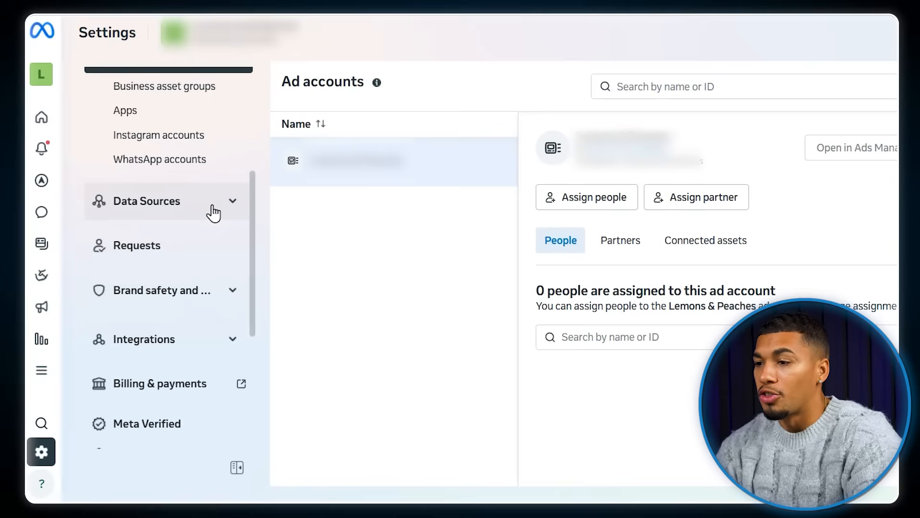
Open the portfolio's datasets and pixels and create a new dataset named "Pexel 1", keeping the Conversions API Gateway demo request enabled
left_click(213, 212)
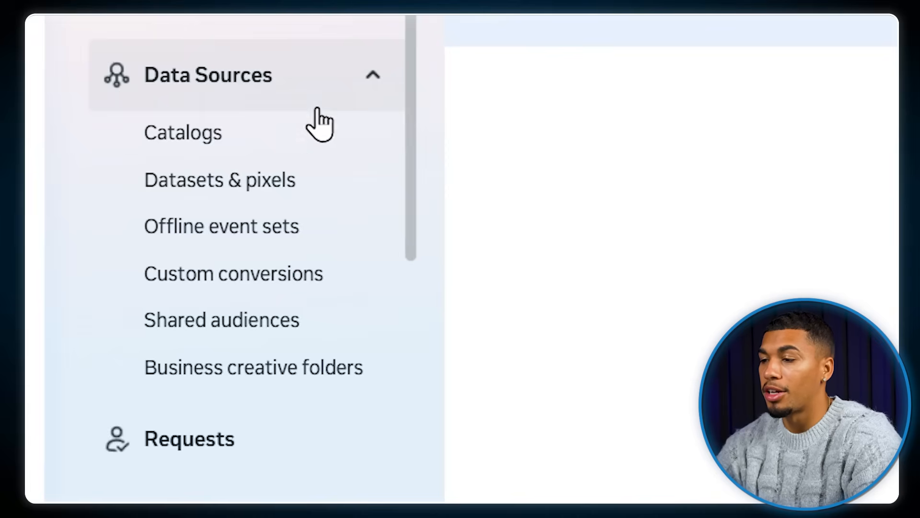
left_click(235, 182)
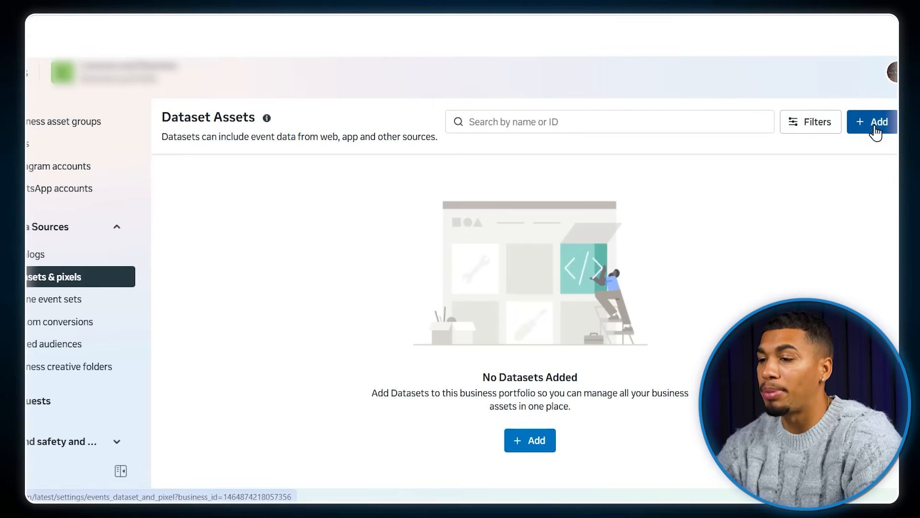
left_click(877, 132)
left_click(321, 201)
type("Pexel1")
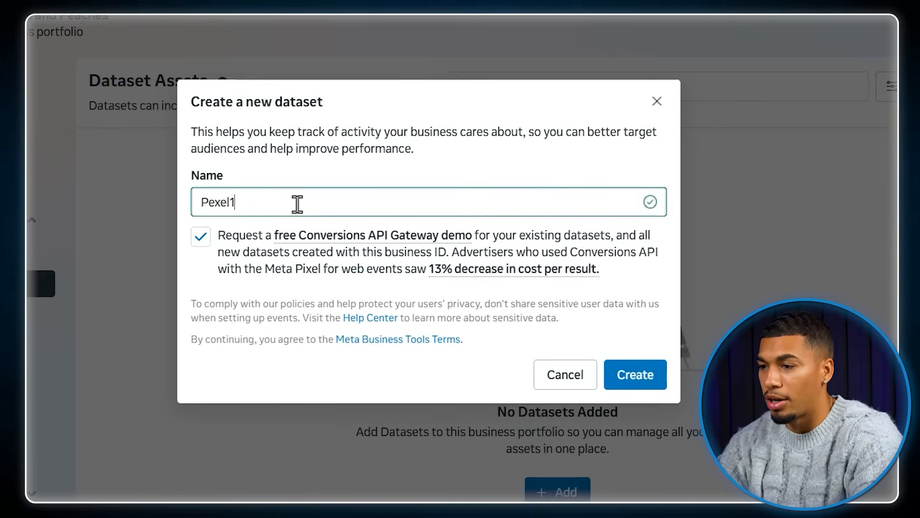
key("Return")
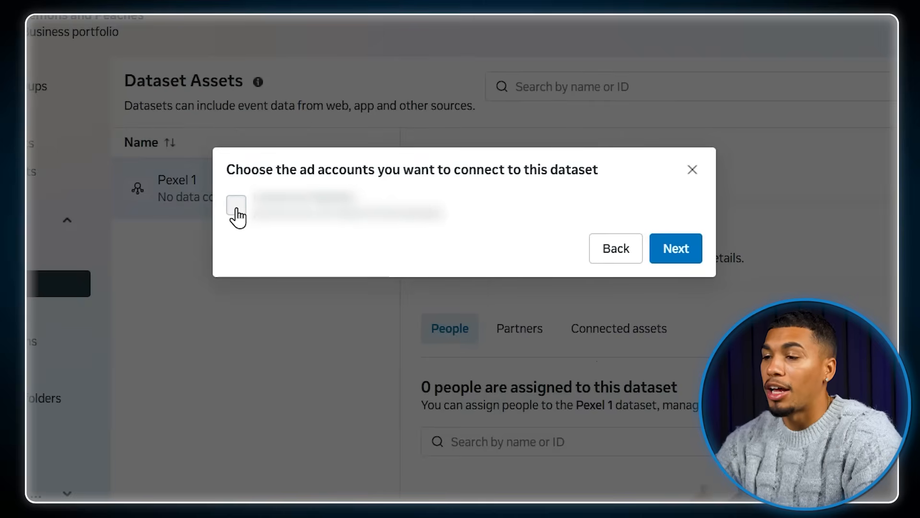
Connect the listed ad account to the Pexel 1 dataset and continue to Events Manager
left_click(235, 206)
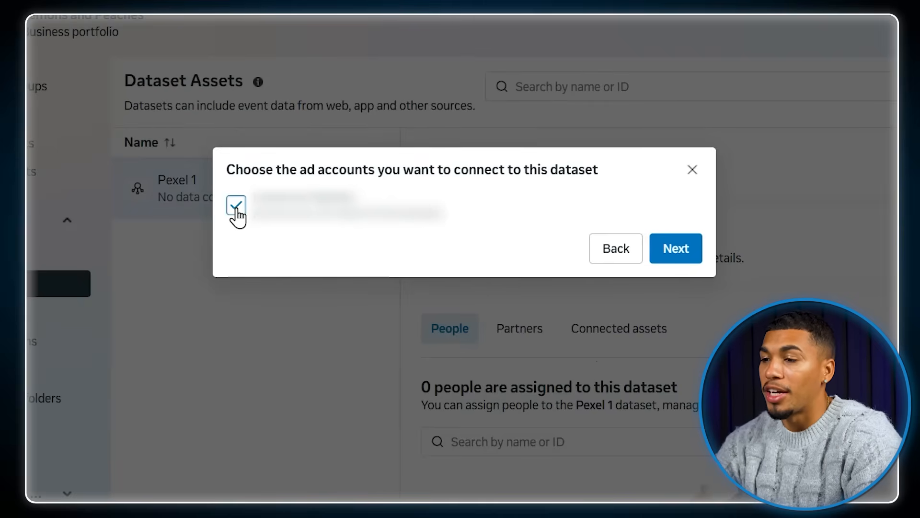
left_click(684, 248)
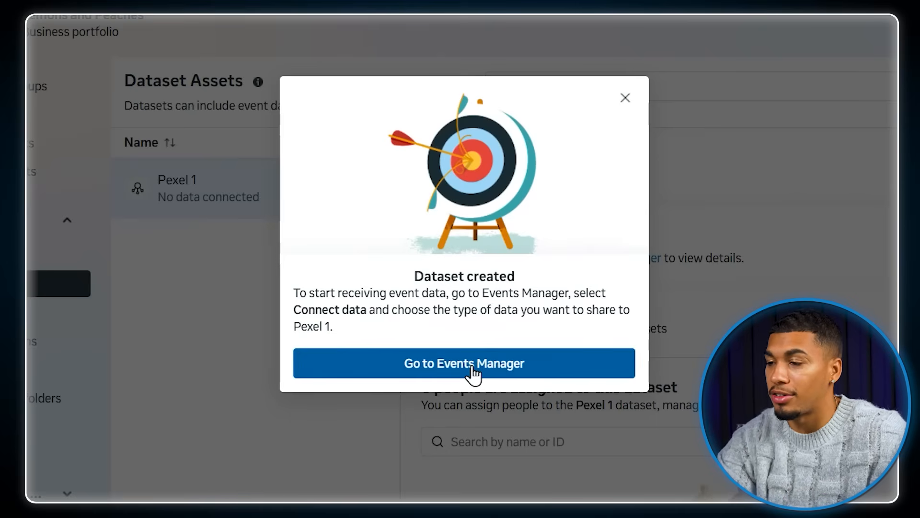
left_click(464, 373)
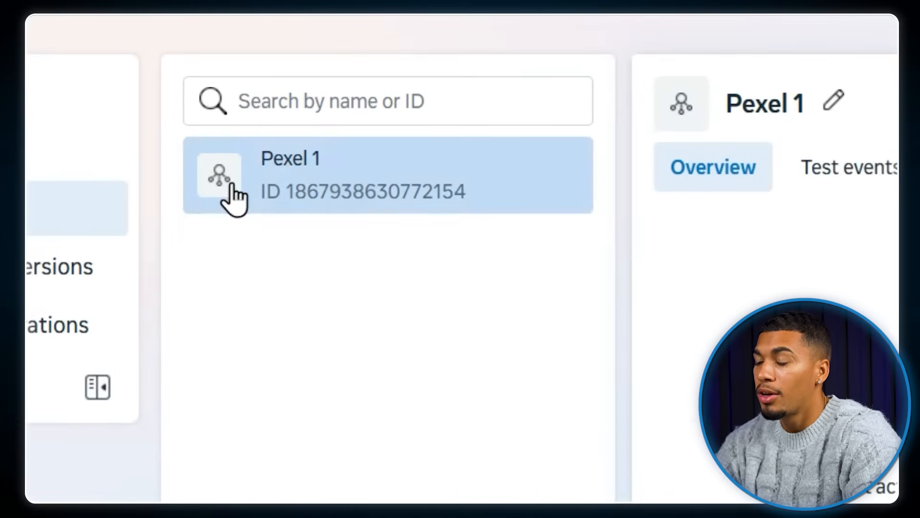
Start the Shopify partner integration for the dataset and install the Facebook & Instagram sales channel in Shopify
left_click(209, 301)
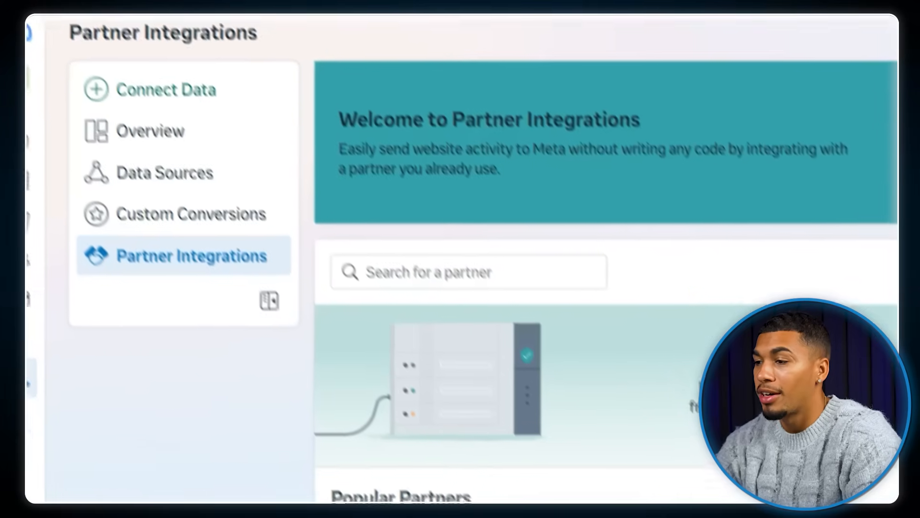
left_click(394, 397)
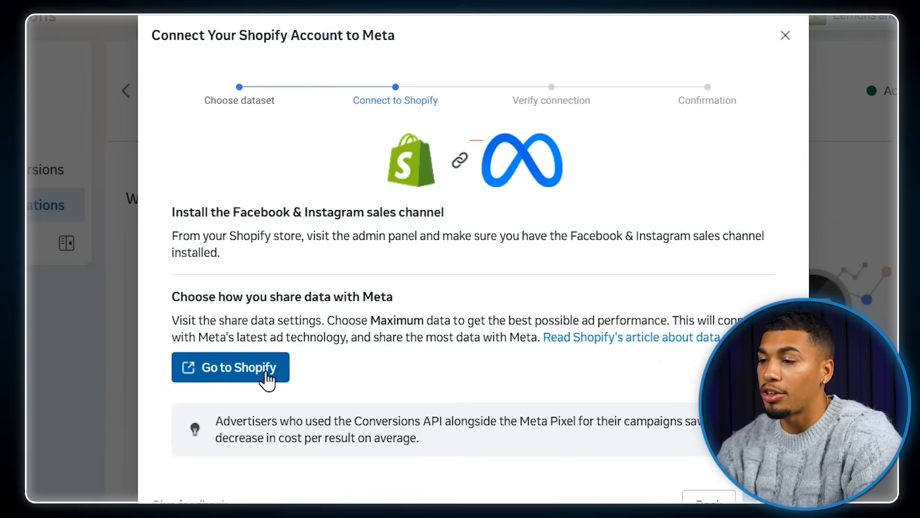
left_click(237, 379)
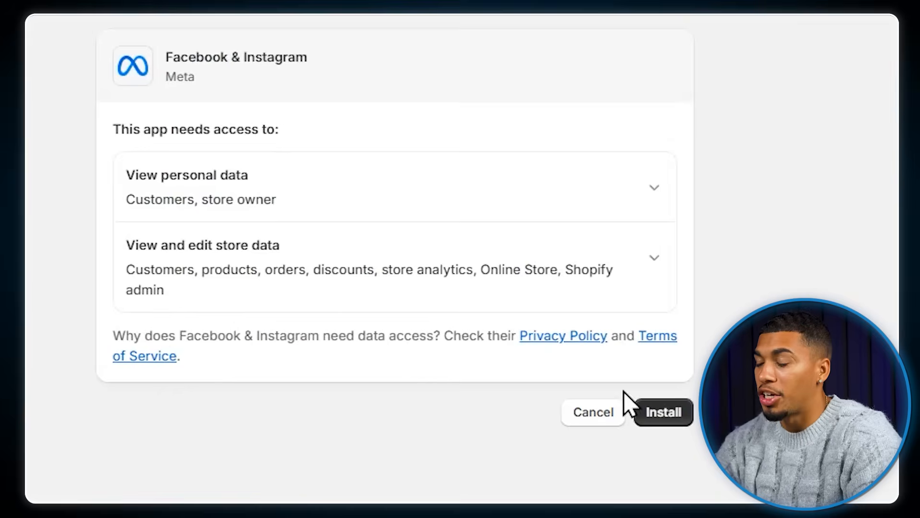
left_click(677, 415)
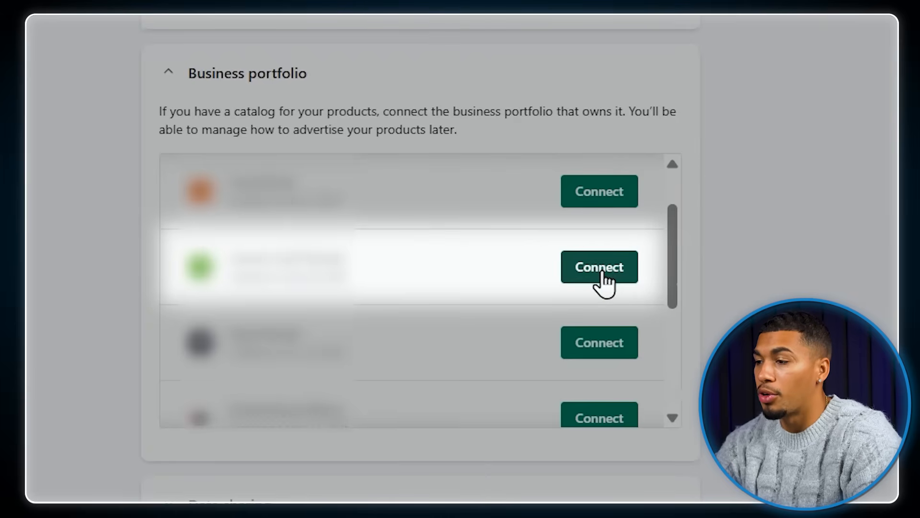
Connect the brand's business portfolio and the Pexel 1 dataset in the Shopify channel setup, and agree to the Product Catalog Terms
left_click(600, 273)
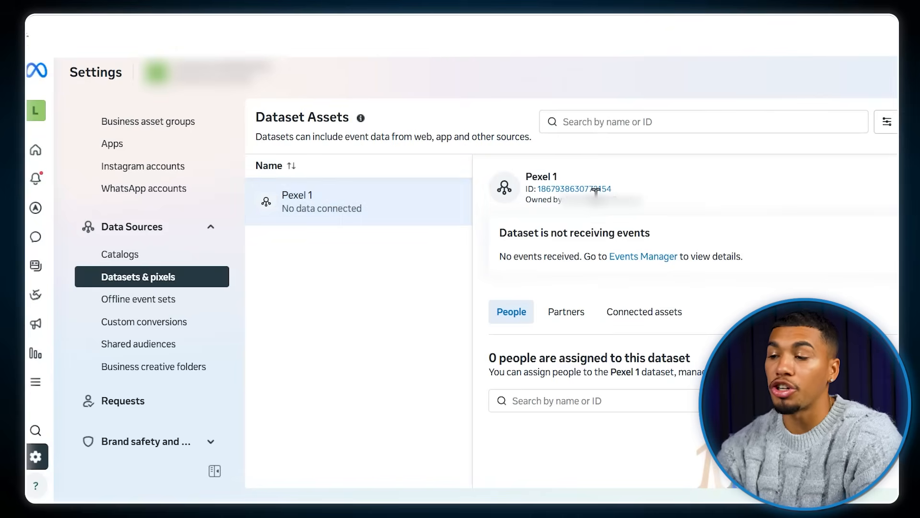
left_click_drag(597, 191, 612, 190)
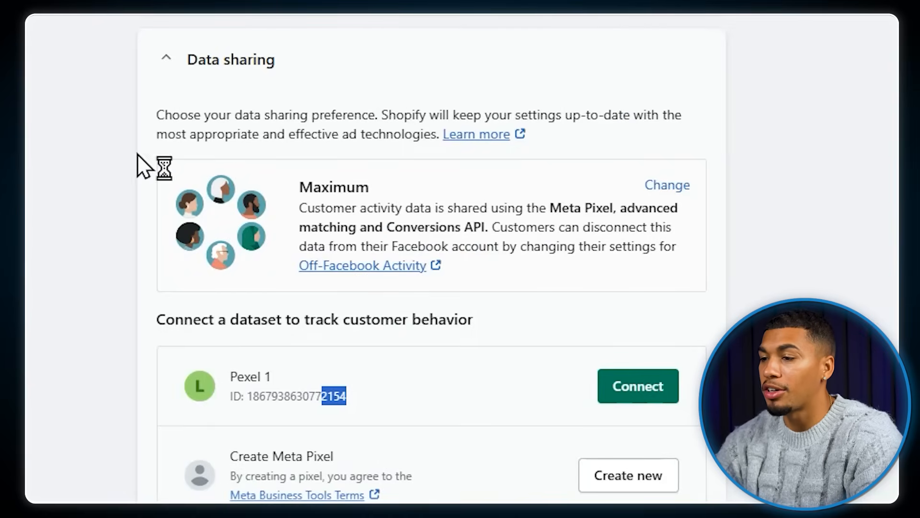
left_click(664, 391)
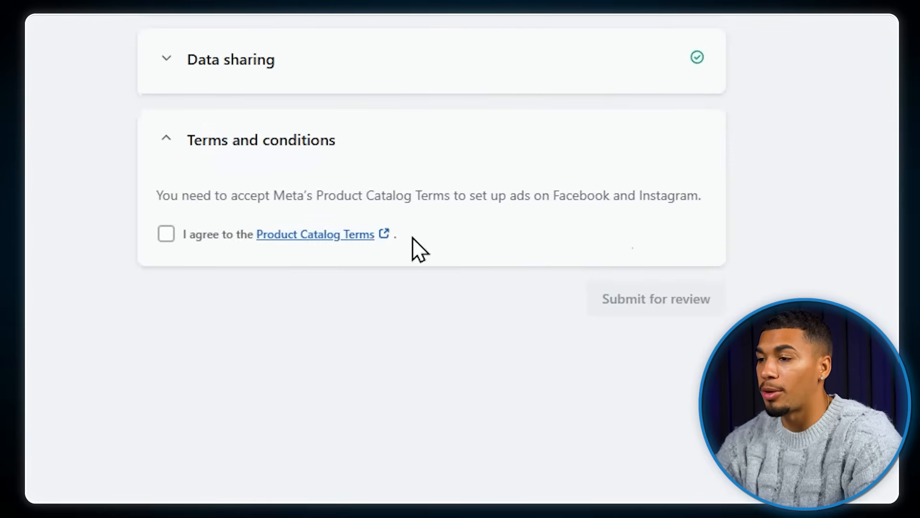
left_click(163, 235)
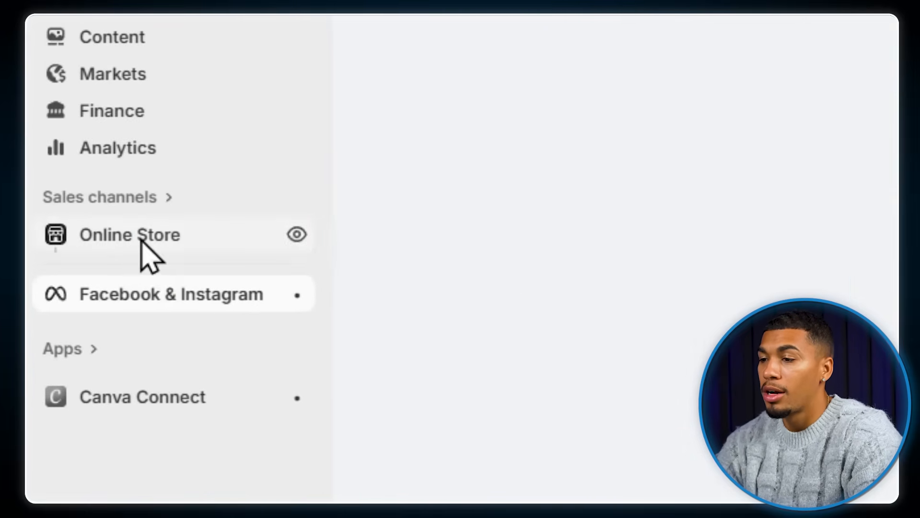
Turn off password protection in the Shopify online store's preferences
left_click(140, 242)
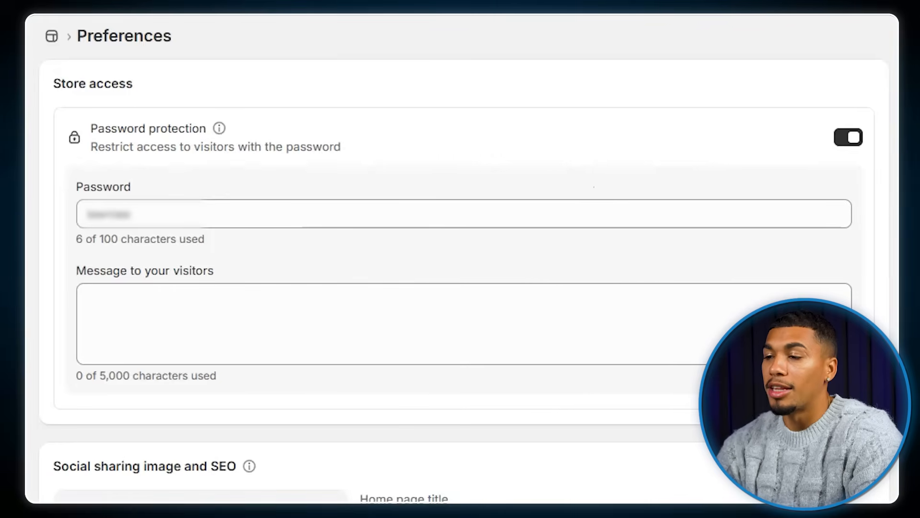
left_click(852, 142)
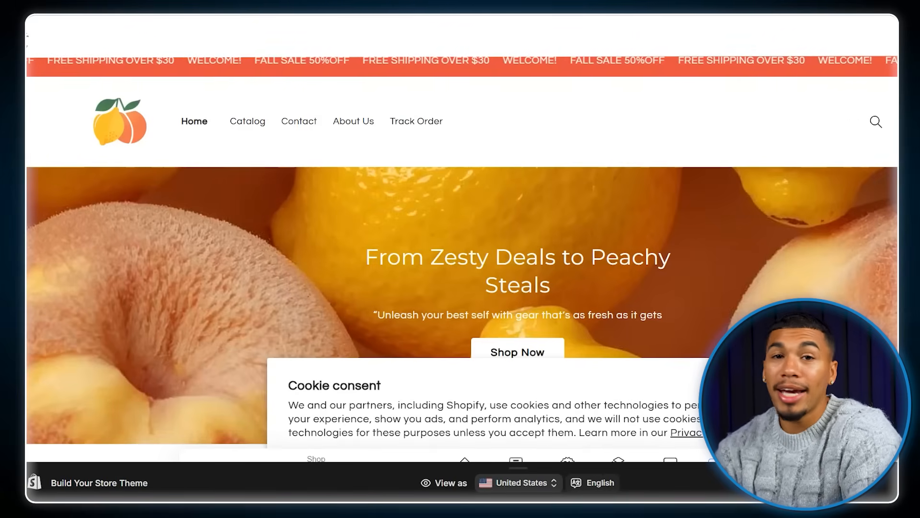
Copy the storefront's web address and open the Domains settings of the Shopify store
right_click(137, 59)
left_click(179, 136)
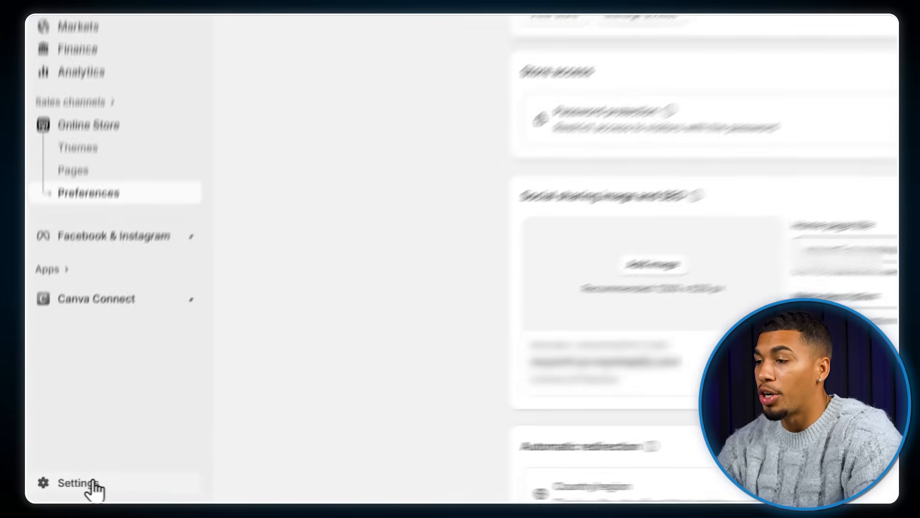
left_click(143, 439)
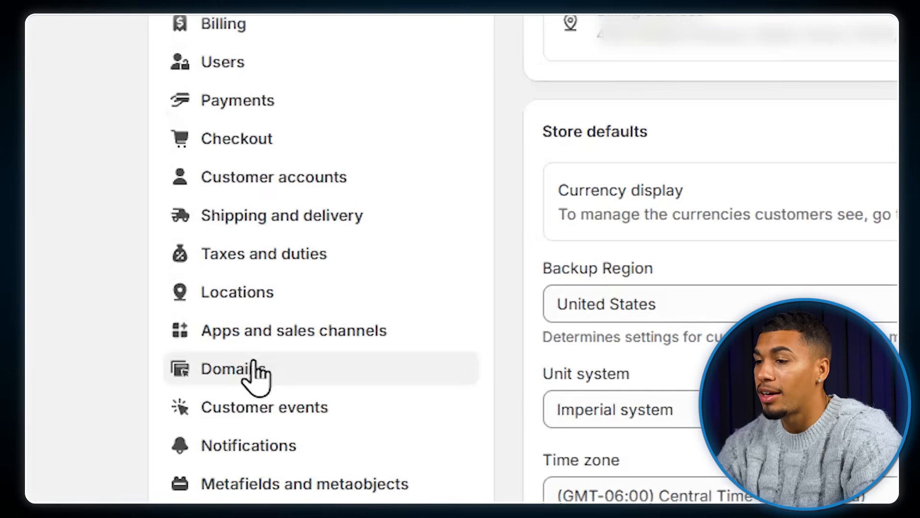
left_click(253, 376)
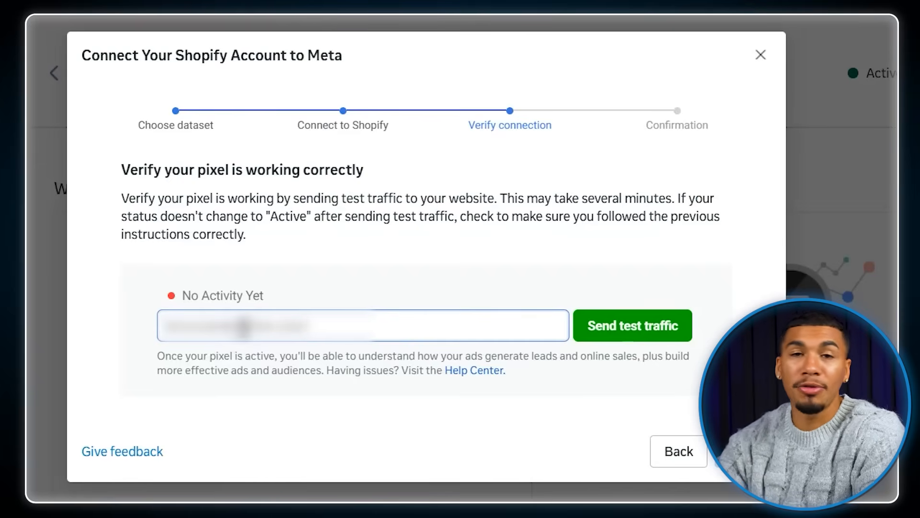
Paste the store's URL into Meta's Verify connection step for the Shopify integration and send test traffic
right_click(239, 317)
left_click(278, 281)
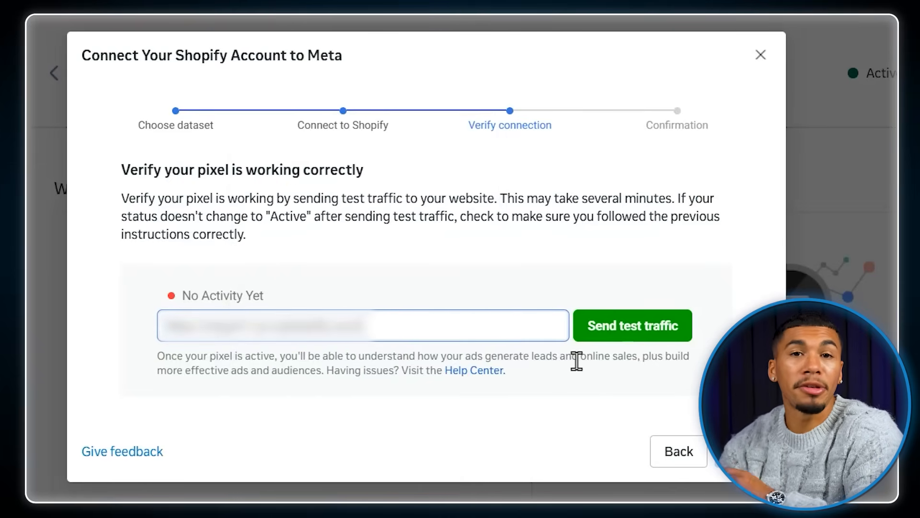
left_click(605, 330)
Browse the storefront through Shop Now and a duffel bag's product page to generate test activity for the pixel
scroll(622, 285, "down", 2)
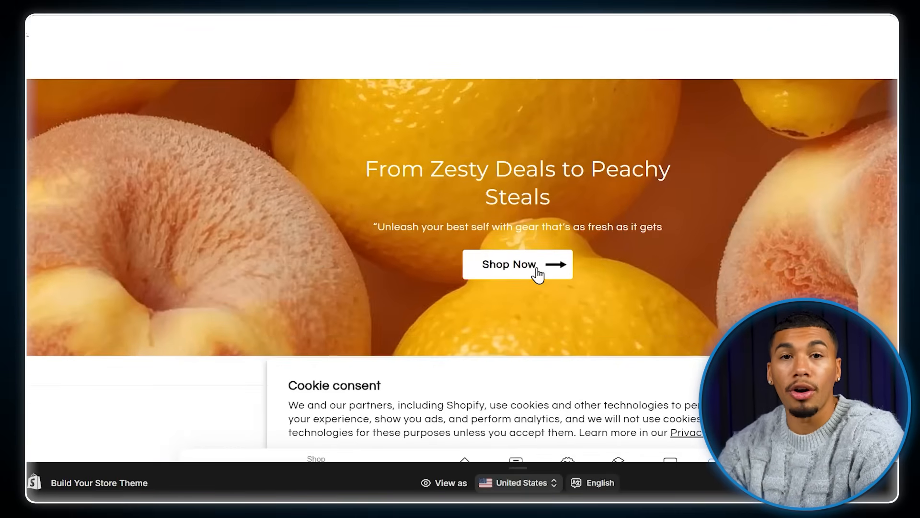
left_click(537, 270)
scroll(485, 253, "down", 6)
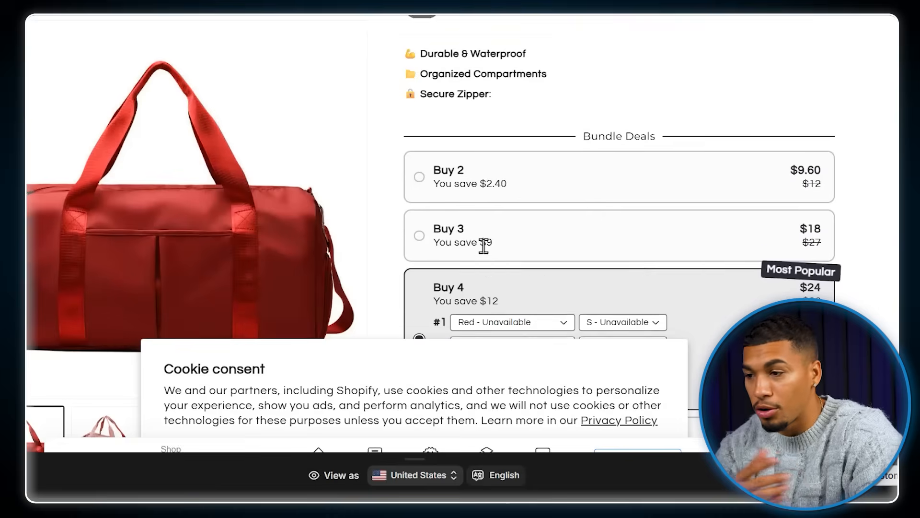
scroll(530, 134, "up", 3)
left_click(513, 73)
scroll(627, 358, "down", 6)
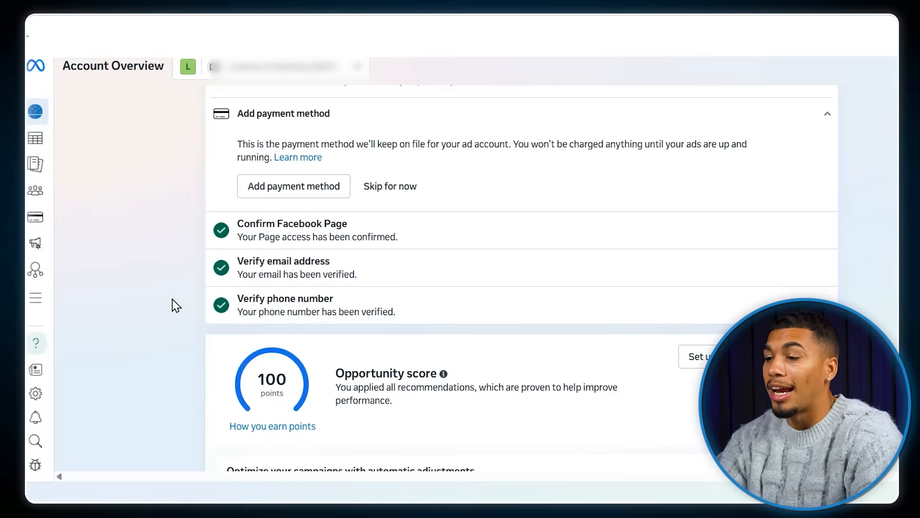
Confirm the Facebook Page in the ad account's setup checklist and skip adding a payment method
scroll(176, 305, "up", 1)
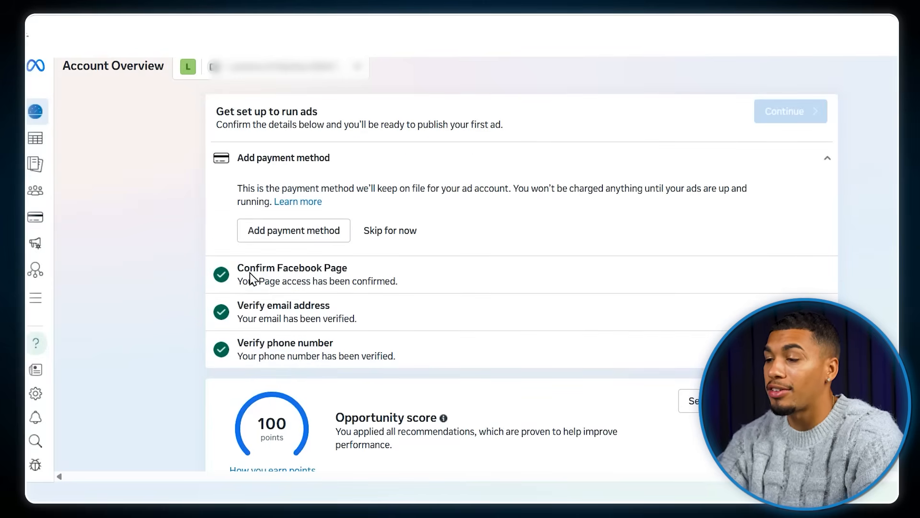
left_click(404, 233)
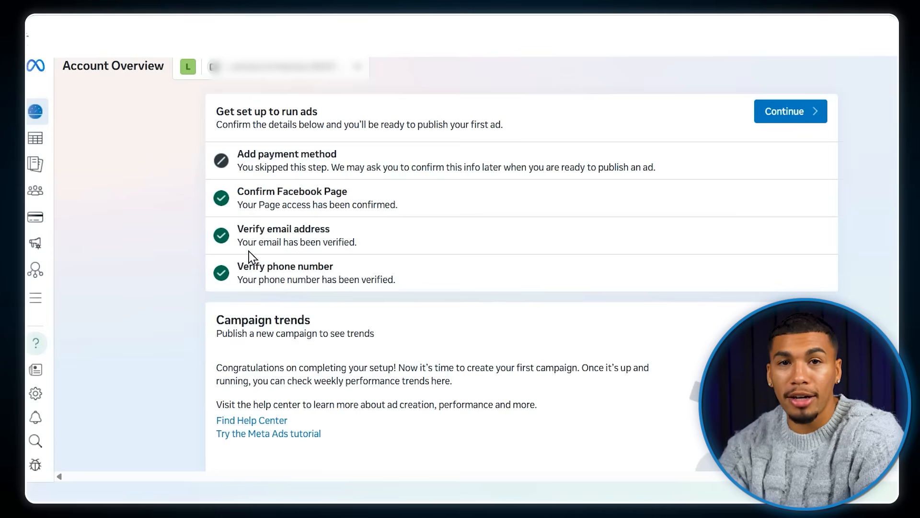
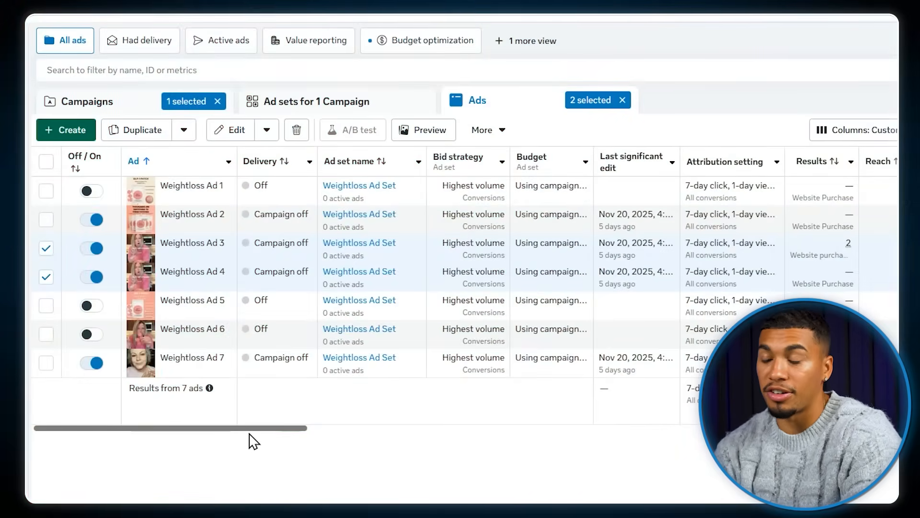
Compare reach, cost per result, clicks, CPC and CTR across the Weightloss ads to find the winners
left_click_drag(252, 432, 366, 455)
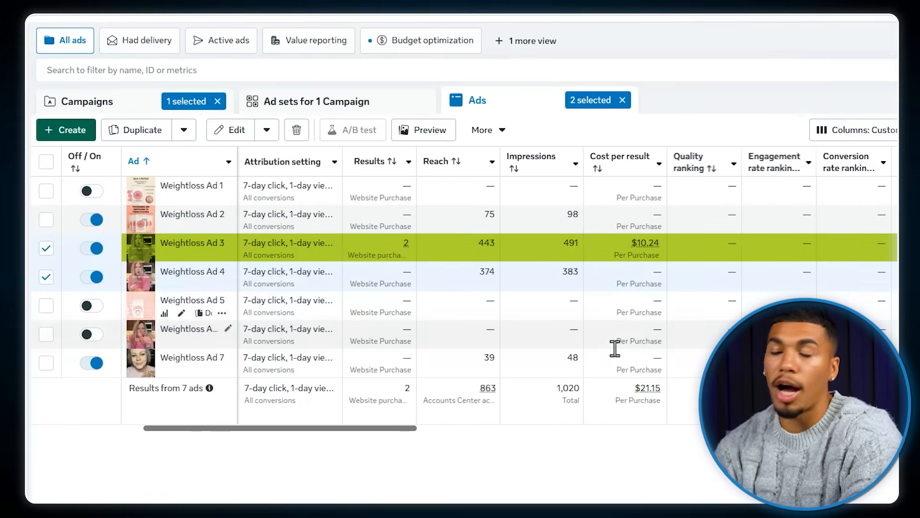
left_click_drag(382, 436, 424, 441)
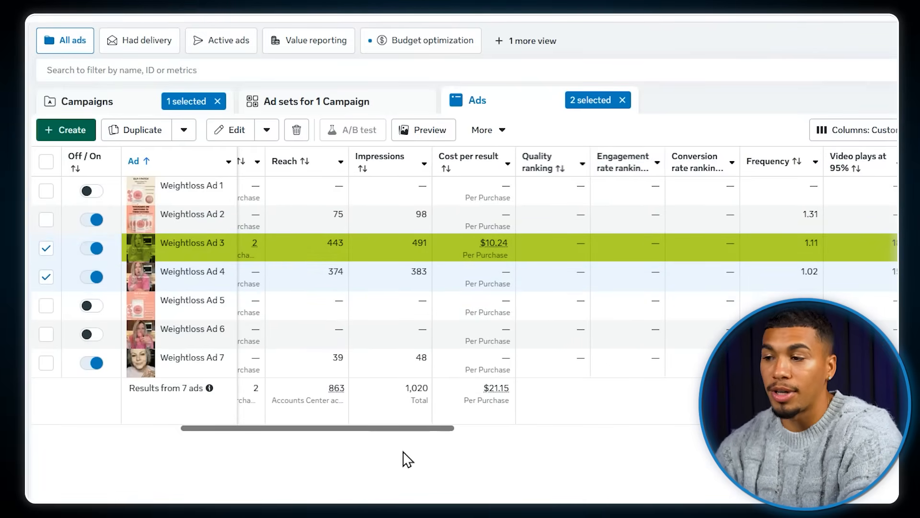
left_click_drag(417, 432, 633, 460)
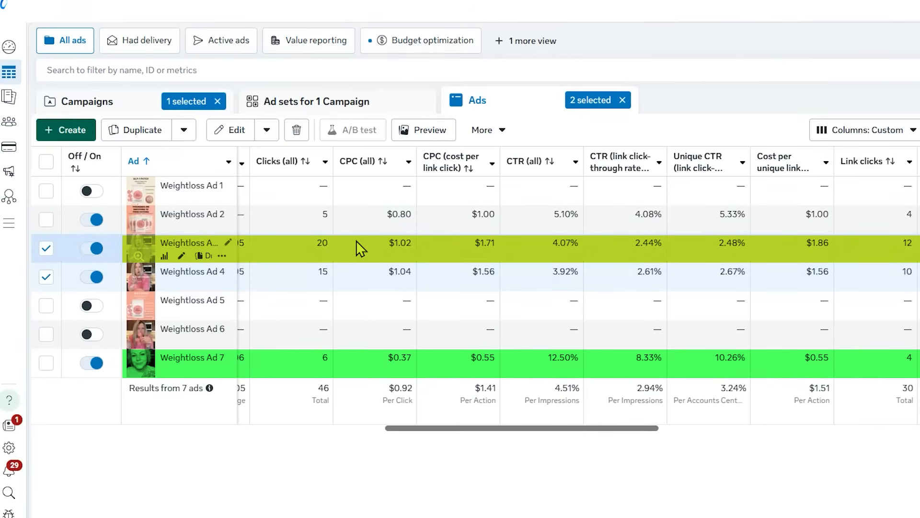
left_click_drag(576, 428, 785, 438)
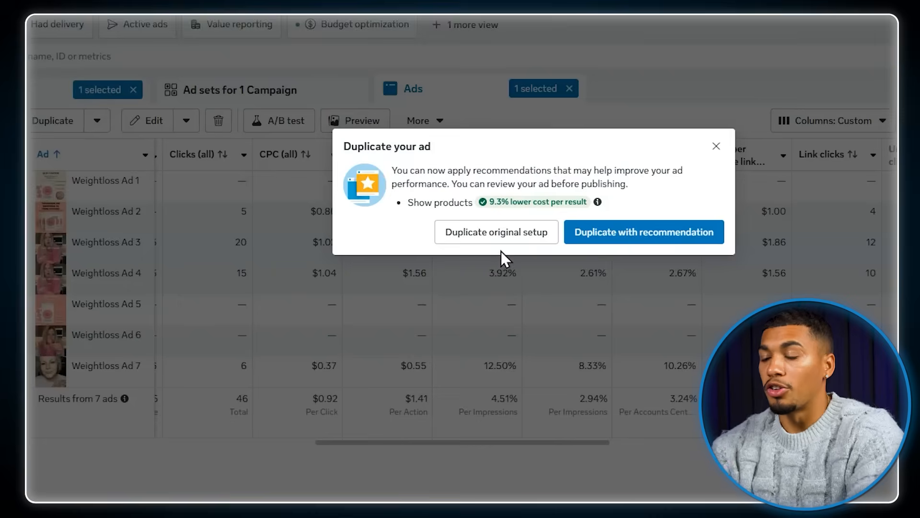
Duplicate Weightloss Ad 3 with its original setup into a new campaign "Weightloss Winning CBO" with a new ad set "Adset"
left_click(468, 238)
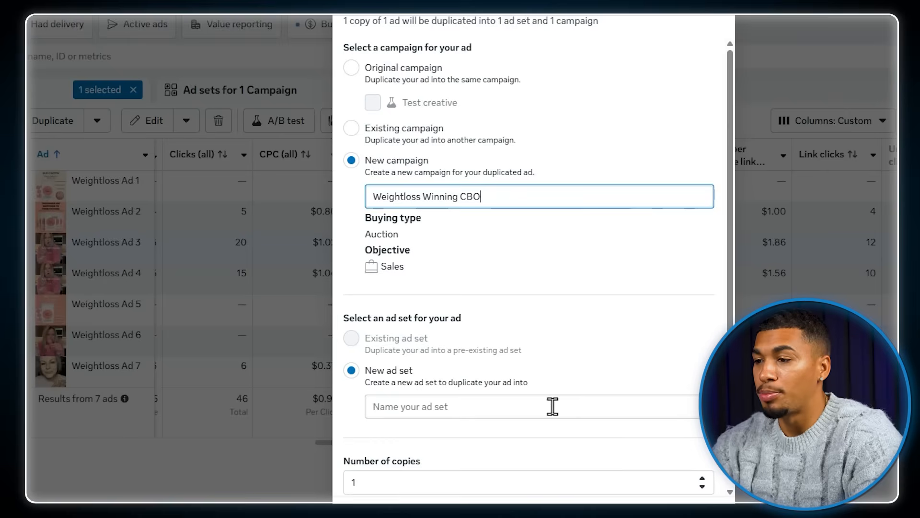
left_click(552, 406)
type("Ads")
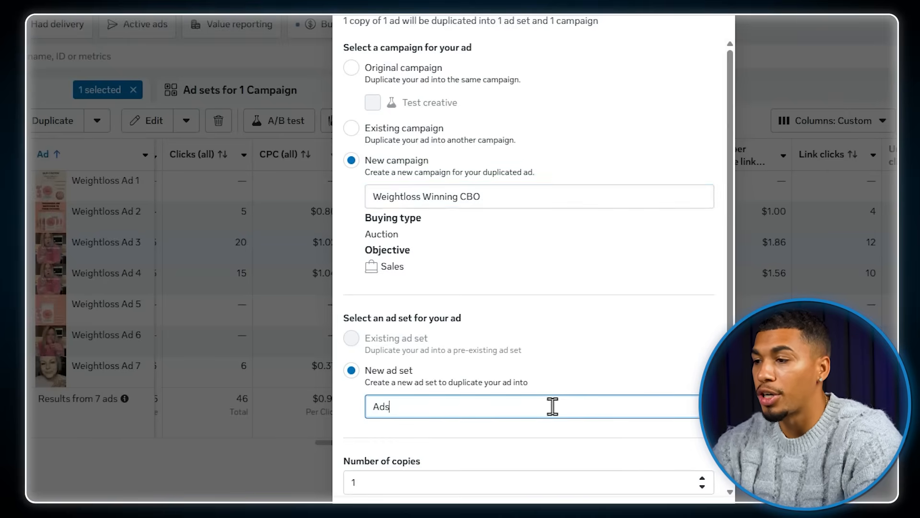
type("et")
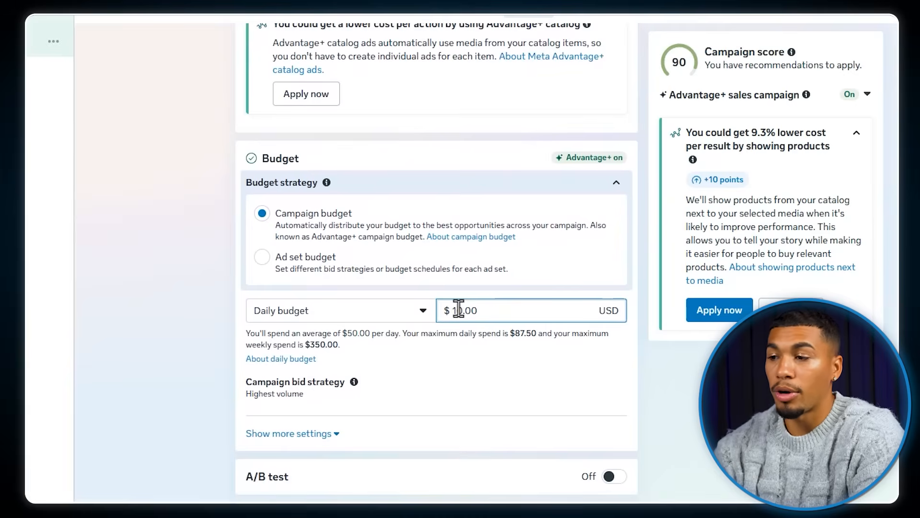
Set the daily campaign budget of Weightloss Winning CBO to $100.00
type("0")
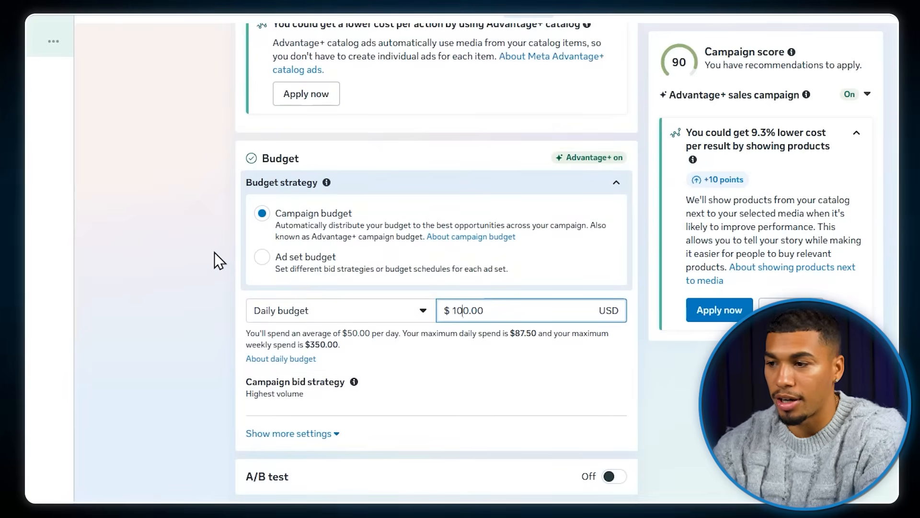
scroll(165, 216, "down", 2)
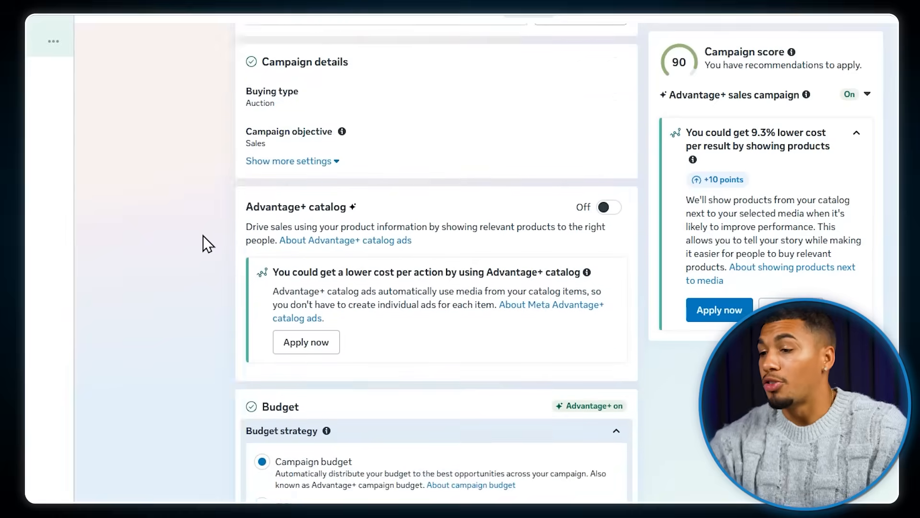
scroll(202, 235, "up", 1)
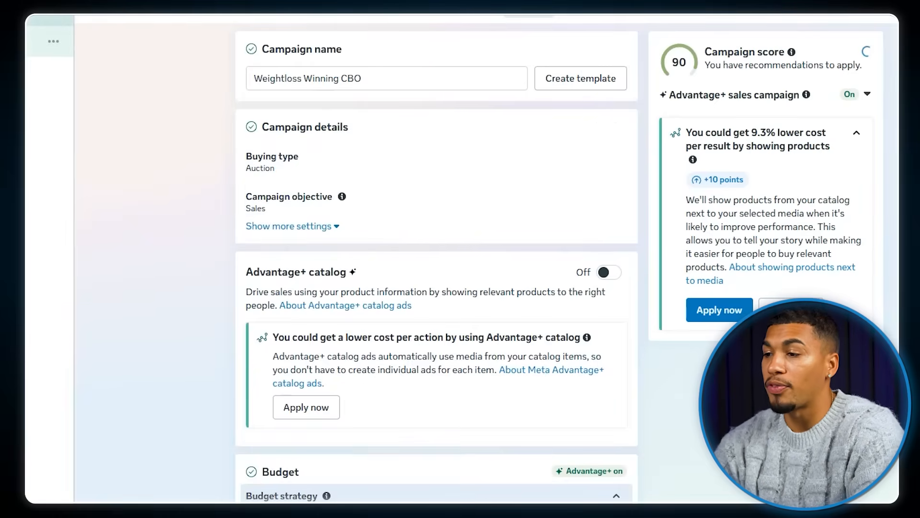
Schedule the new campaign's ad set to start on November 26, 2025 at 12:00 AM
left_click(36, 41)
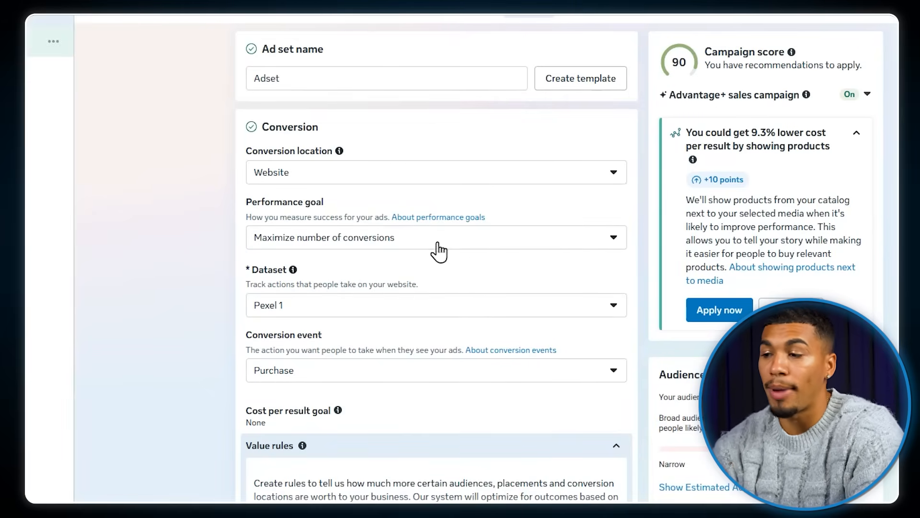
scroll(180, 223, "down", 1)
scroll(182, 218, "down", 2)
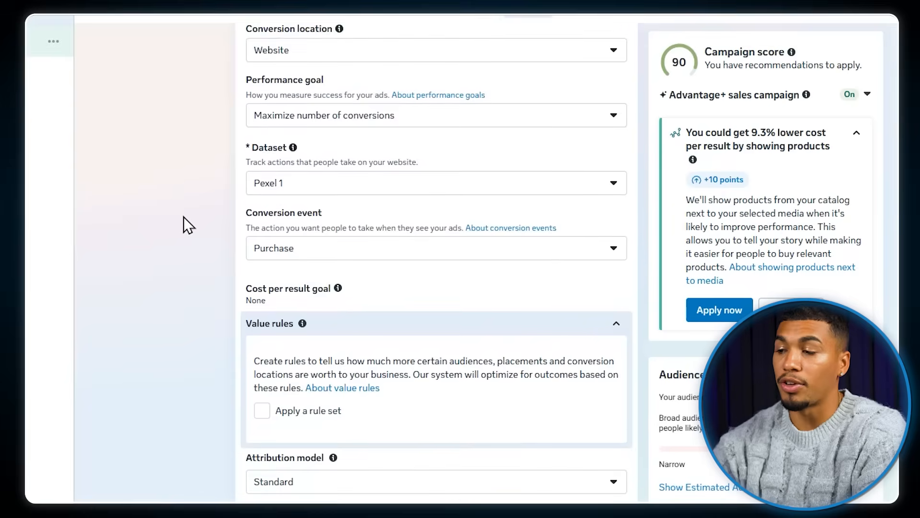
scroll(185, 228, "down", 2)
scroll(186, 229, "down", 1)
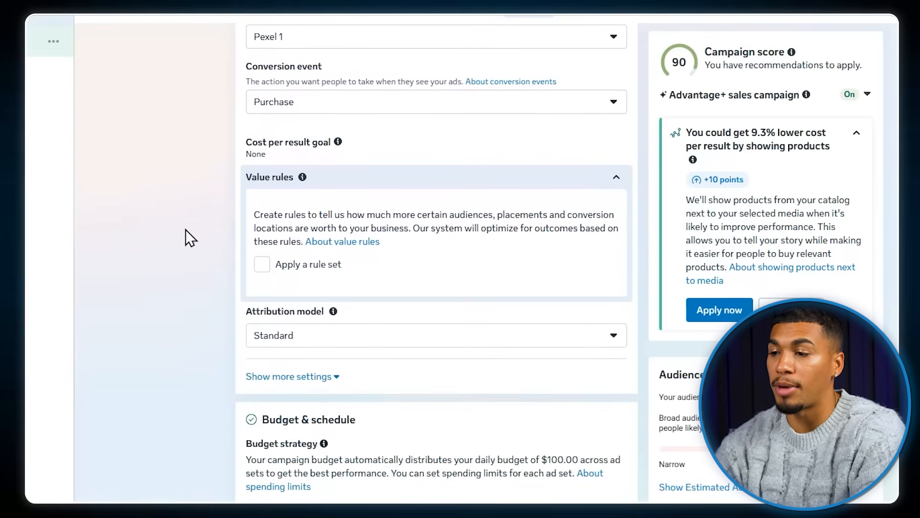
scroll(186, 230, "down", 4)
scroll(190, 235, "down", 2)
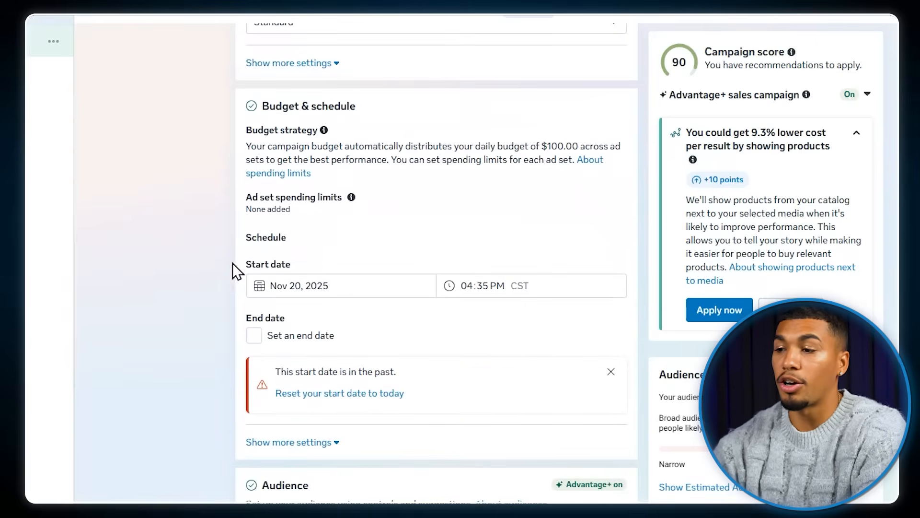
left_click(294, 283)
left_click(332, 435)
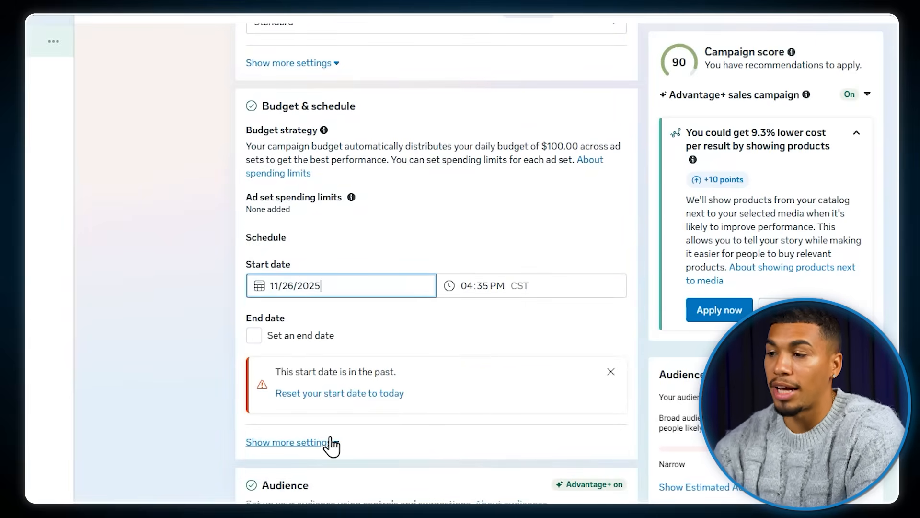
left_click(470, 287)
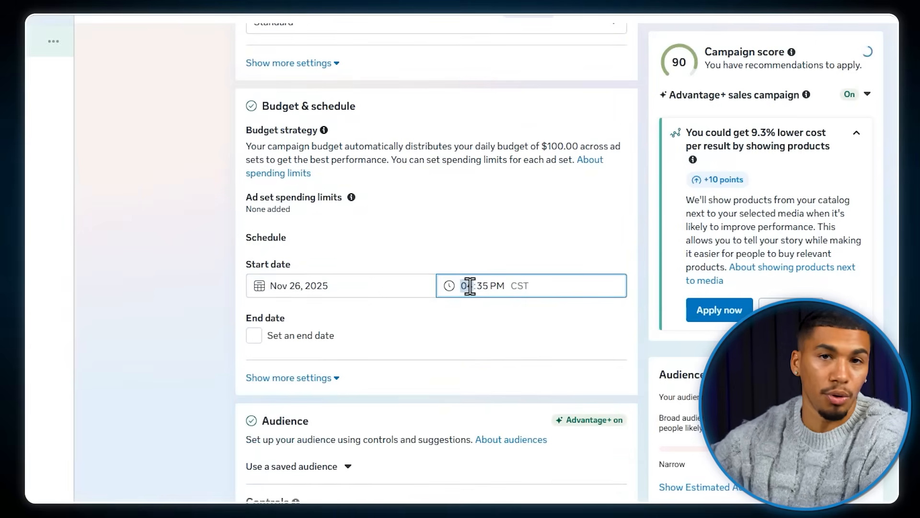
type("1200")
left_click(501, 287)
type("a")
left_click(486, 243)
scroll(188, 264, "down", 5)
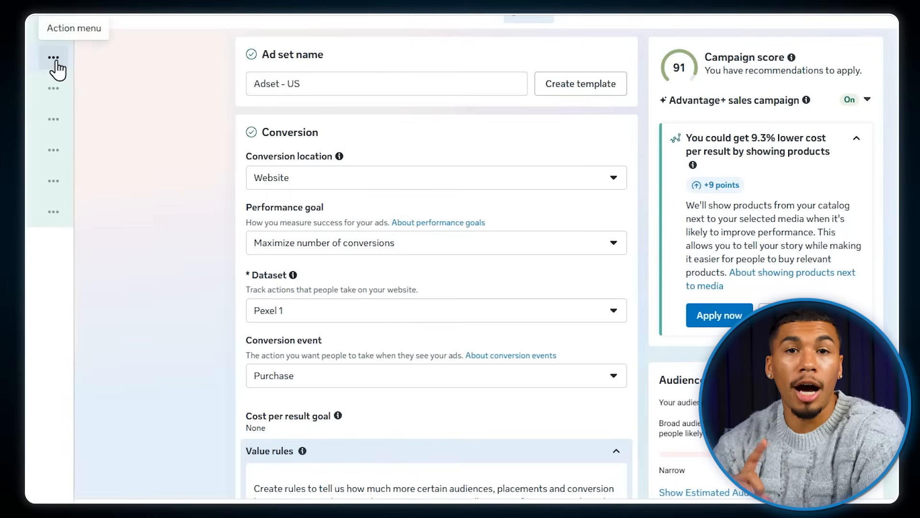
Duplicate the US ad set once within the original campaign and name the copy "Adset - Canada"
left_click(54, 58)
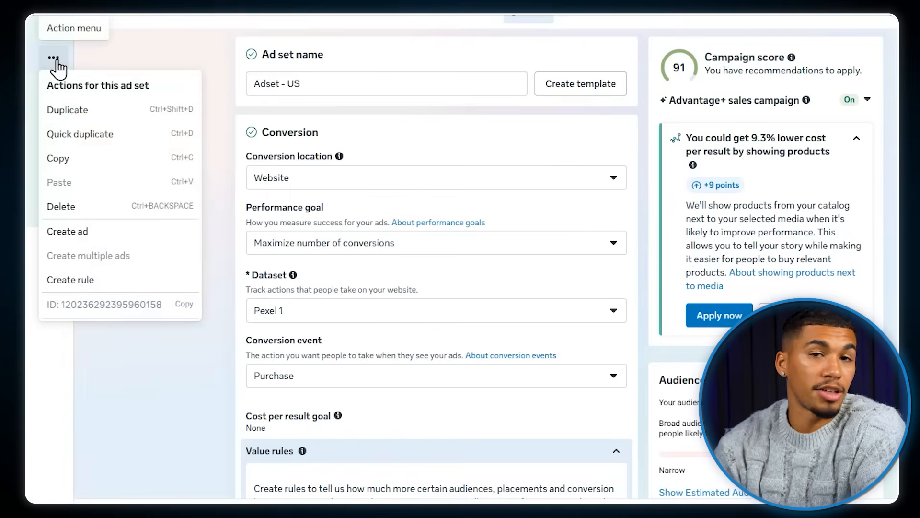
left_click(72, 119)
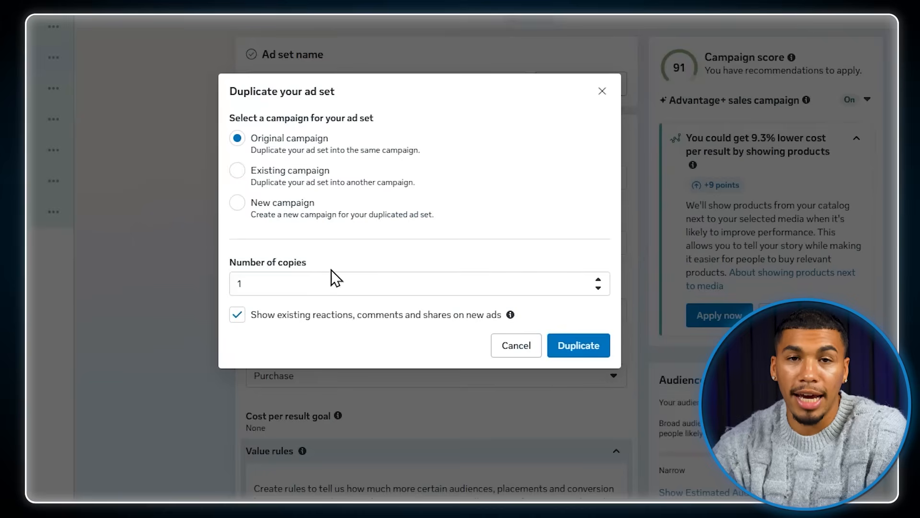
left_click(564, 349)
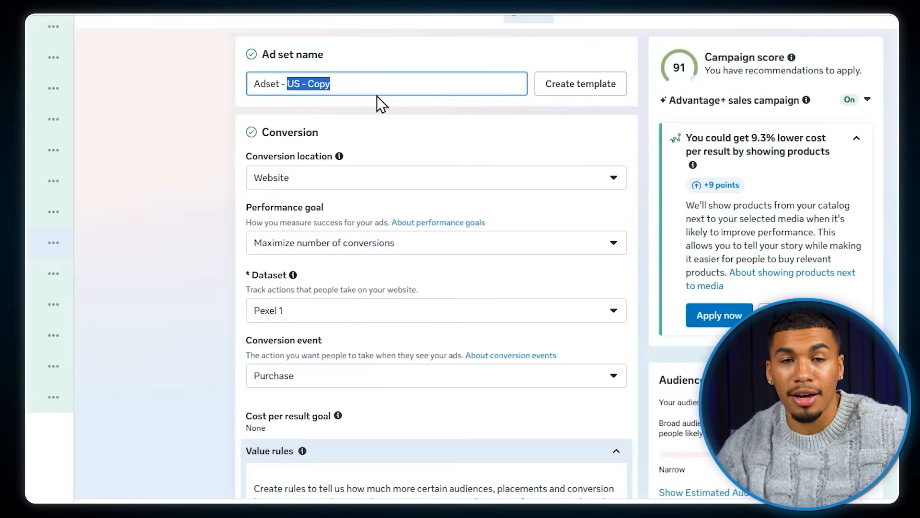
type("Canada")
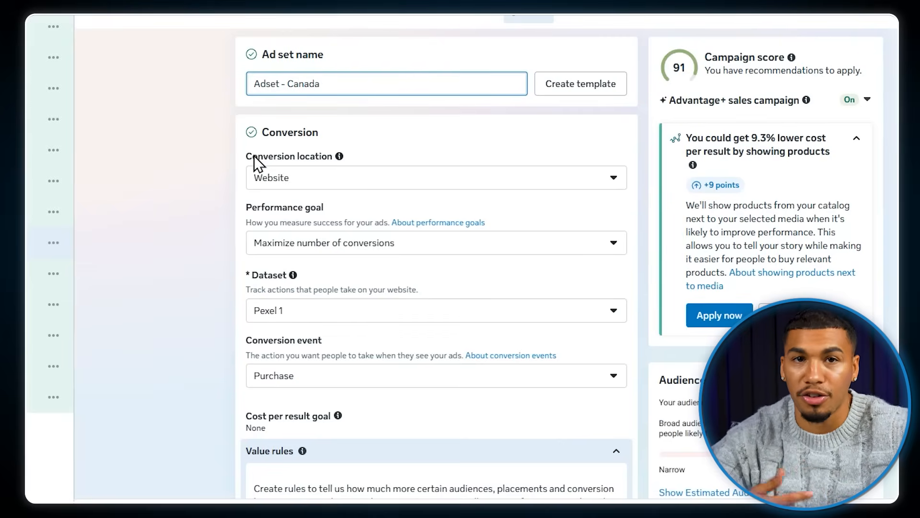
Duplicate the Canada ad set once within the original campaign and name the copy "Adset - UK"
left_click(54, 243)
left_click(73, 292)
left_click(582, 347)
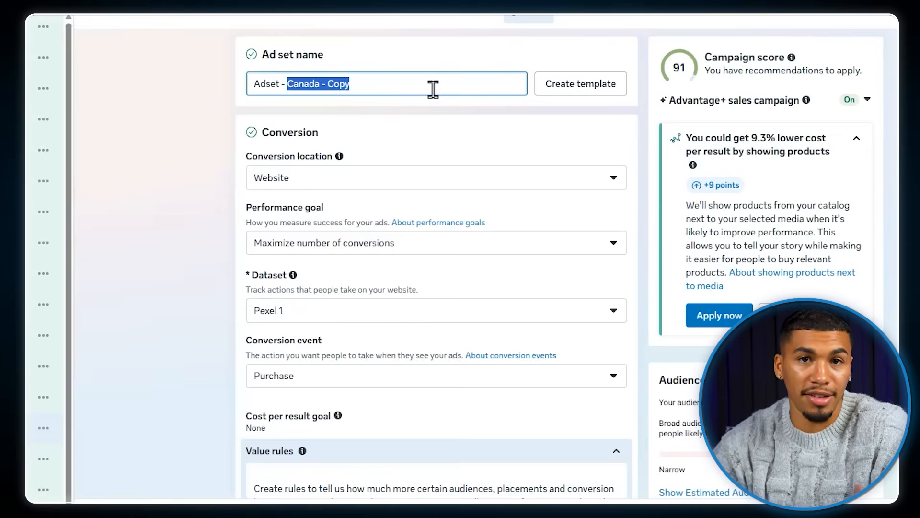
type("UK")
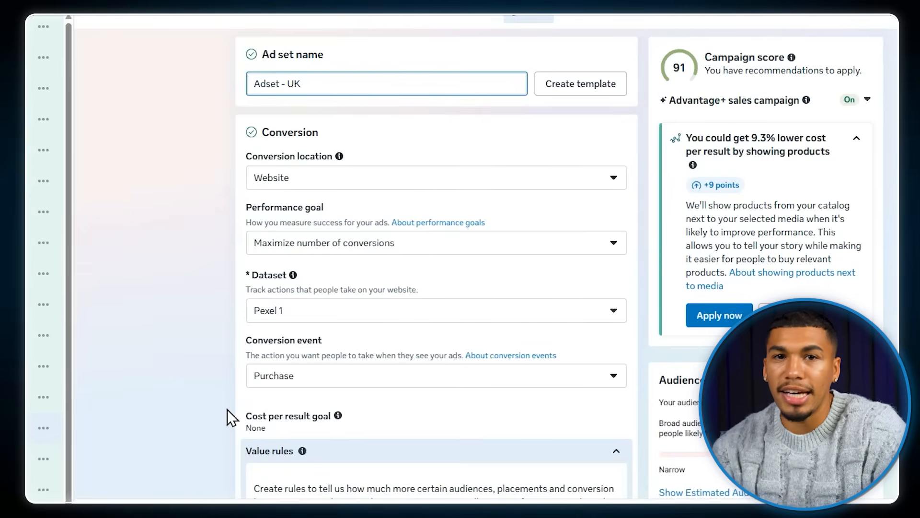
Open the audience location setting of the UK ad set for editing
scroll(225, 364, "down", 10)
scroll(221, 364, "down", 5)
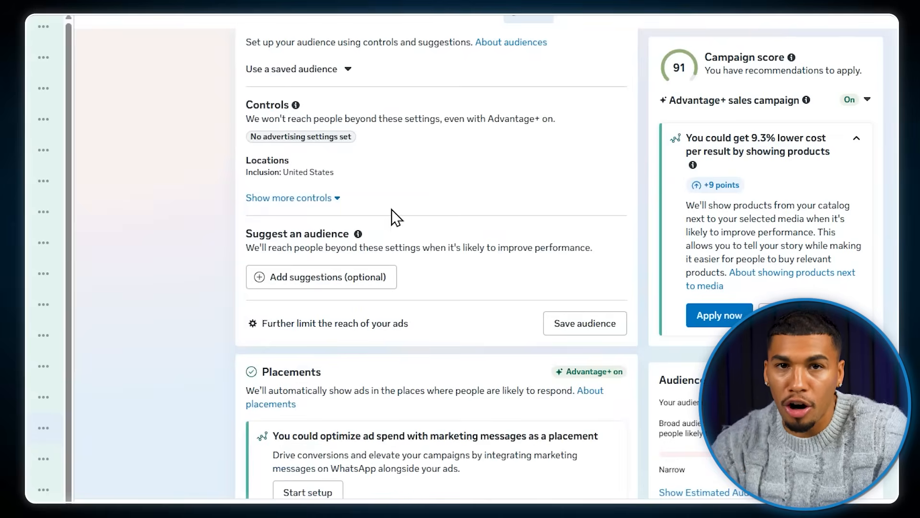
left_click(617, 173)
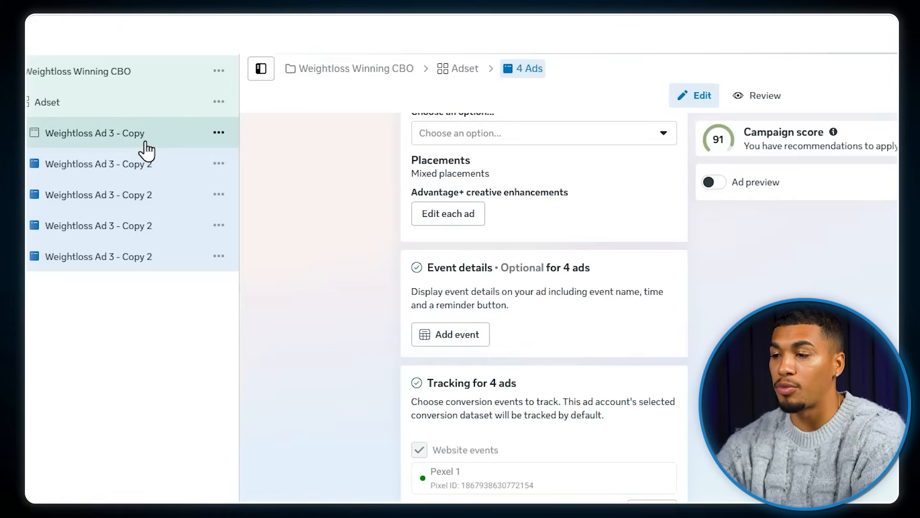
Rename the ad "Weightloss Ad 3 - Copy" to "Weightloss Ad 3 Thumbnail 1"
left_click(166, 142)
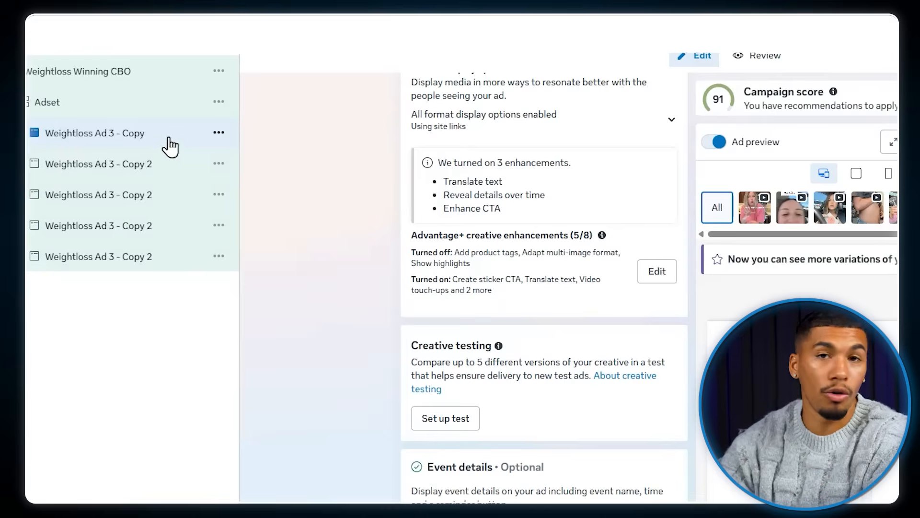
scroll(427, 194, "up", 5)
scroll(370, 189, "up", 5)
scroll(370, 189, "up", 10)
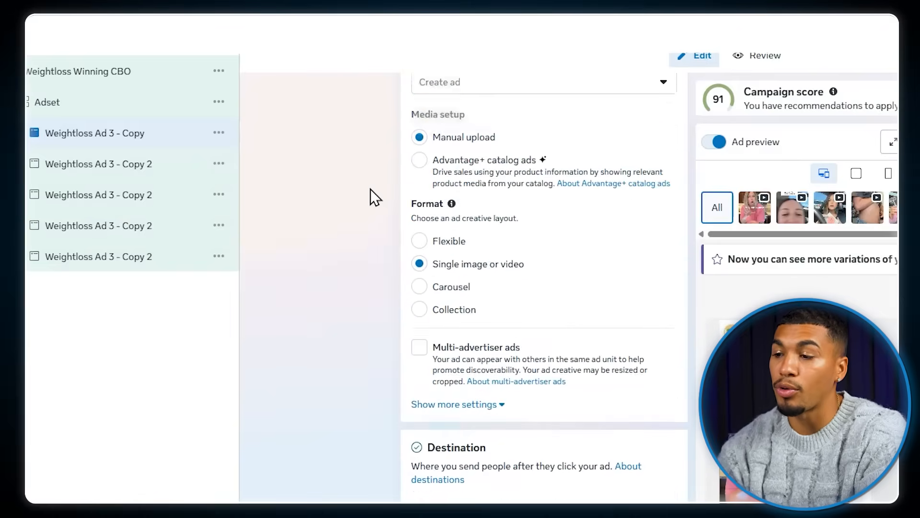
left_click_drag(495, 126, 530, 130)
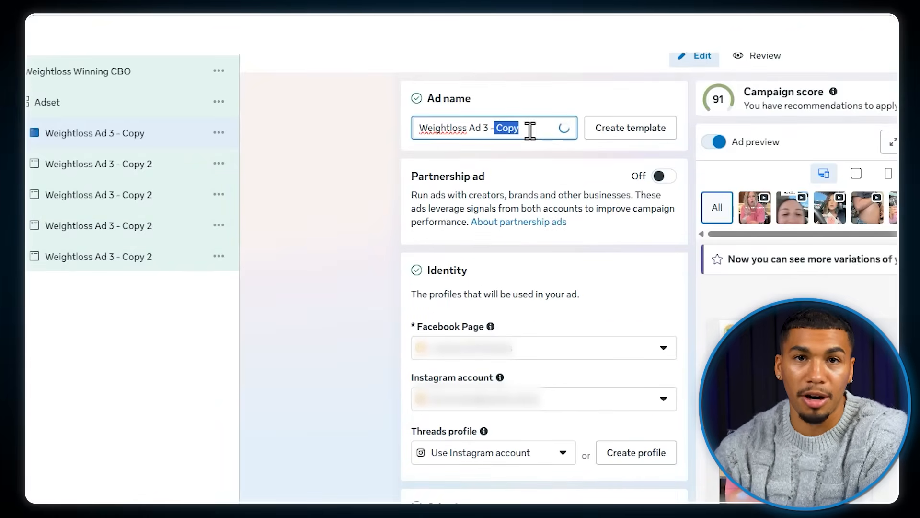
key("BackSpace")
key("BackSpace")
type("Thumbna")
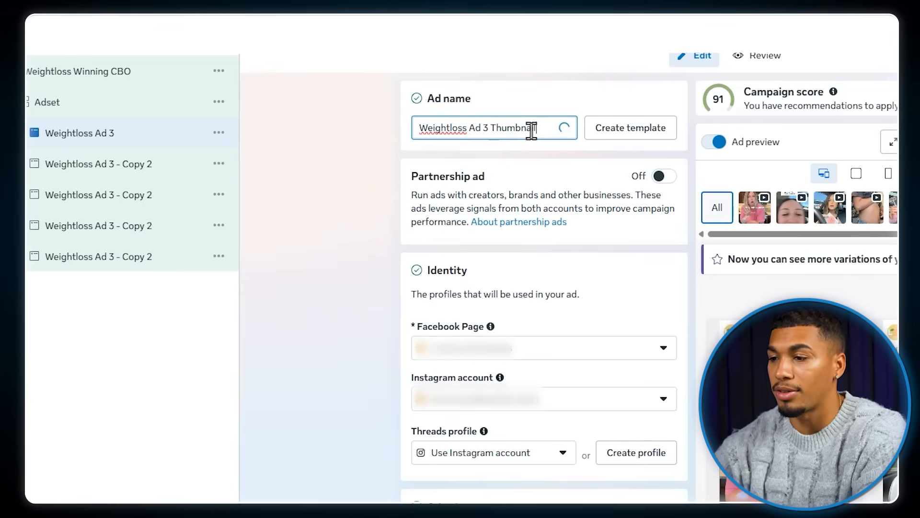
type("il 1")
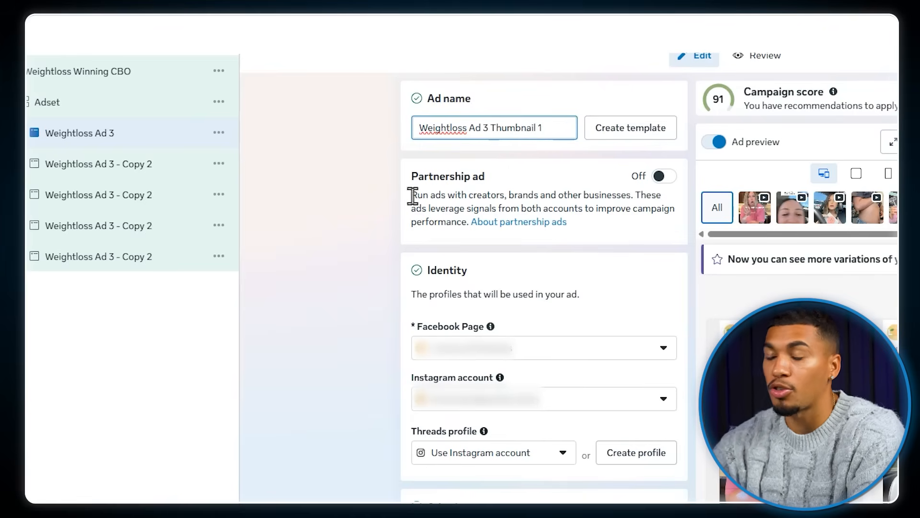
left_click(357, 218)
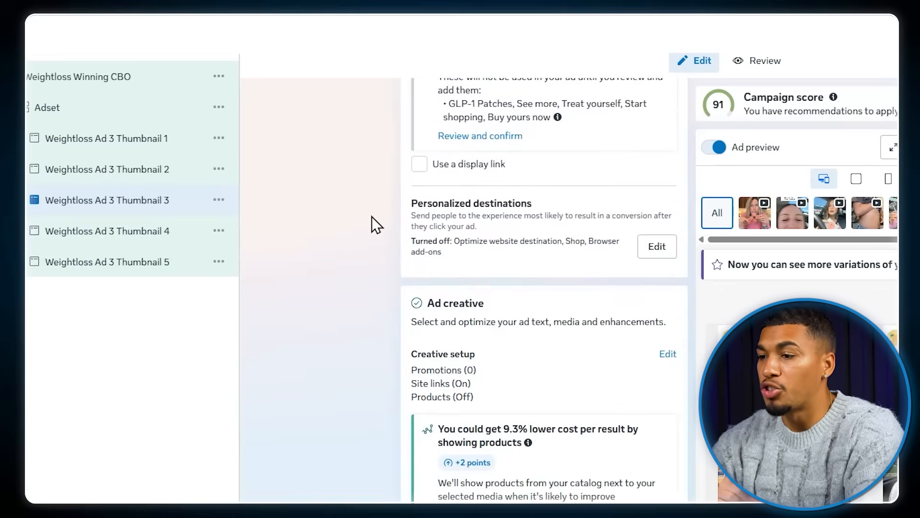
Replace the video thumbnail of Weightloss Ad 3 Thumbnail 3 with the account image 38.png_105 and check the ad preview
scroll(372, 216, "down", 7)
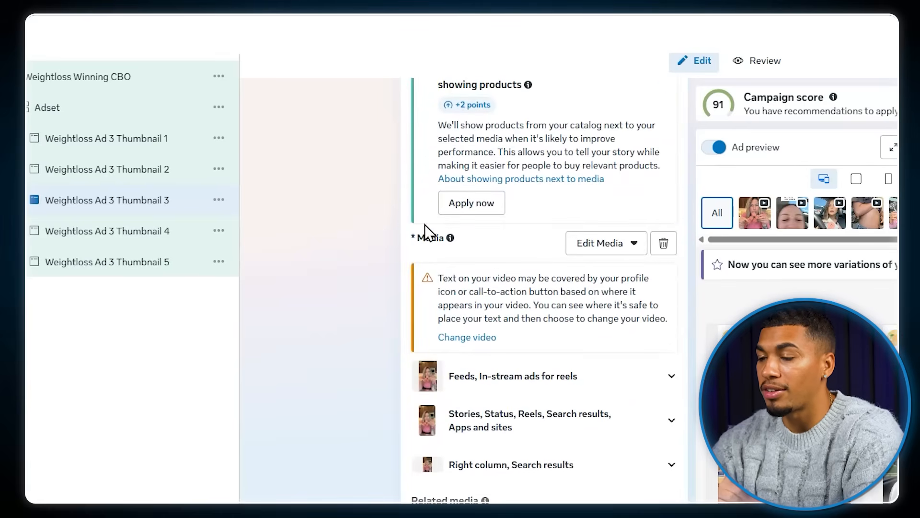
left_click(601, 254)
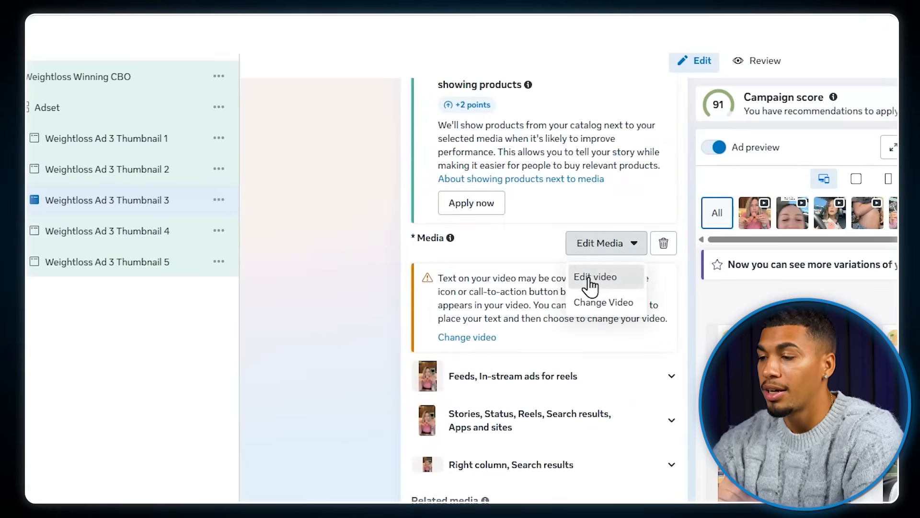
left_click(590, 279)
left_click(263, 194)
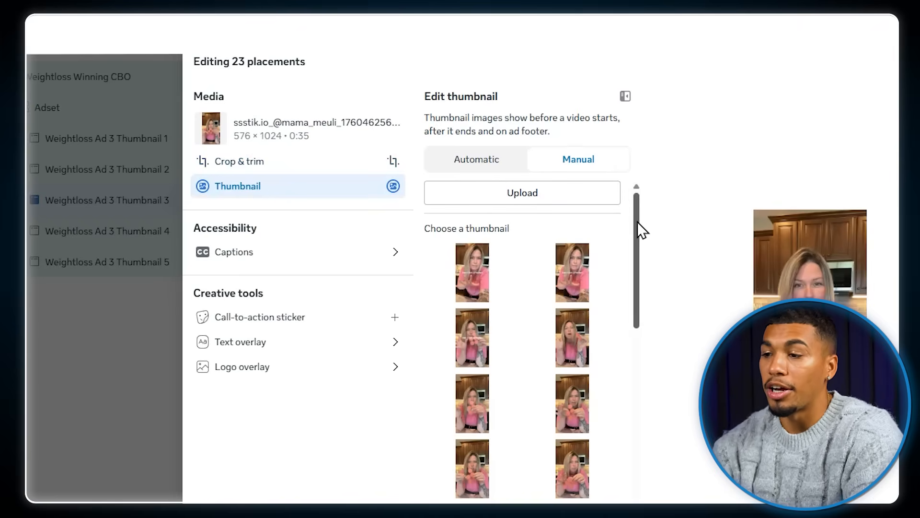
left_click_drag(637, 222, 638, 230)
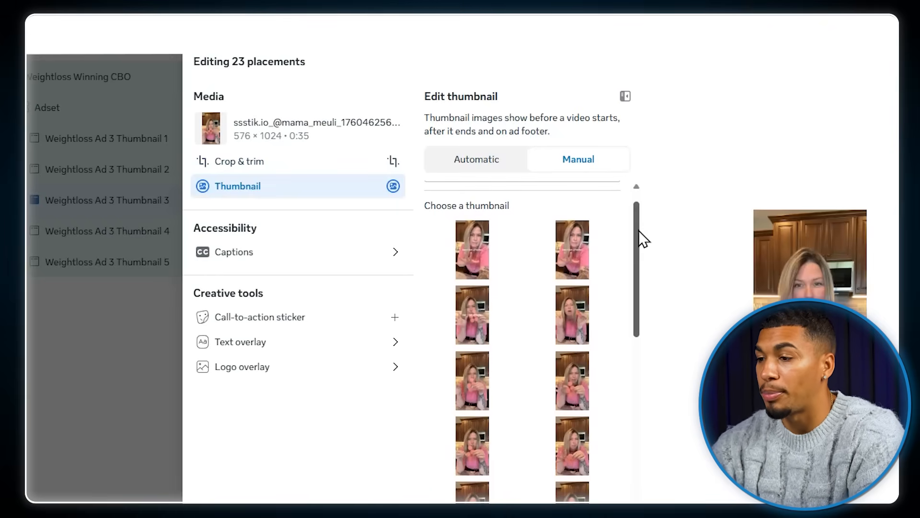
left_click_drag(638, 230, 639, 234)
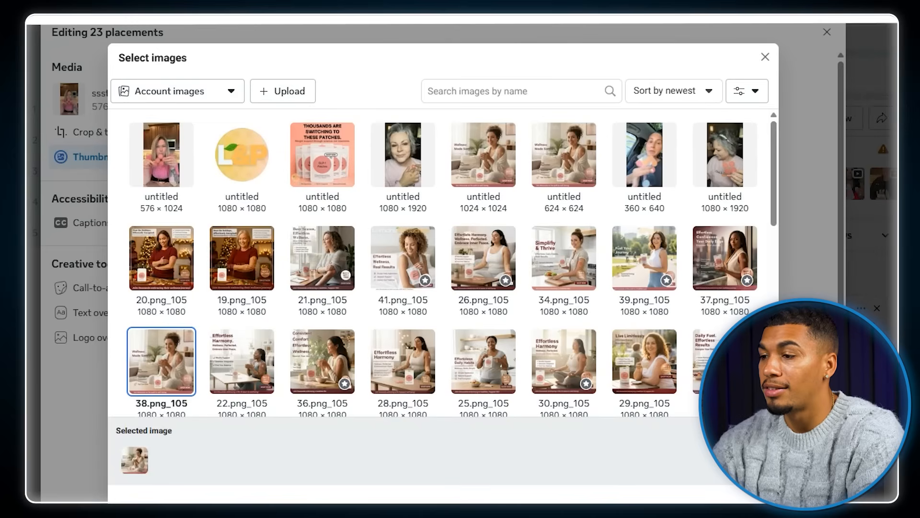
left_click(752, 499)
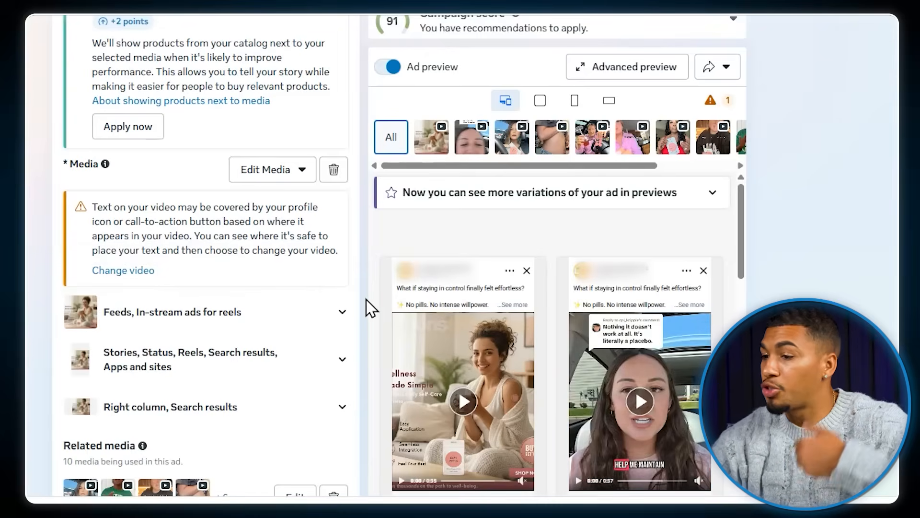
scroll(365, 306, "down", 4)
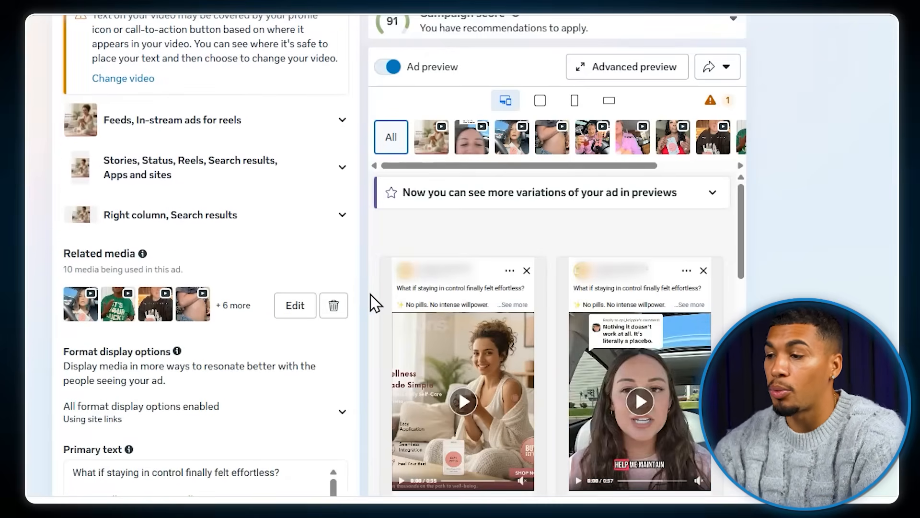
scroll(374, 303, "up", 7)
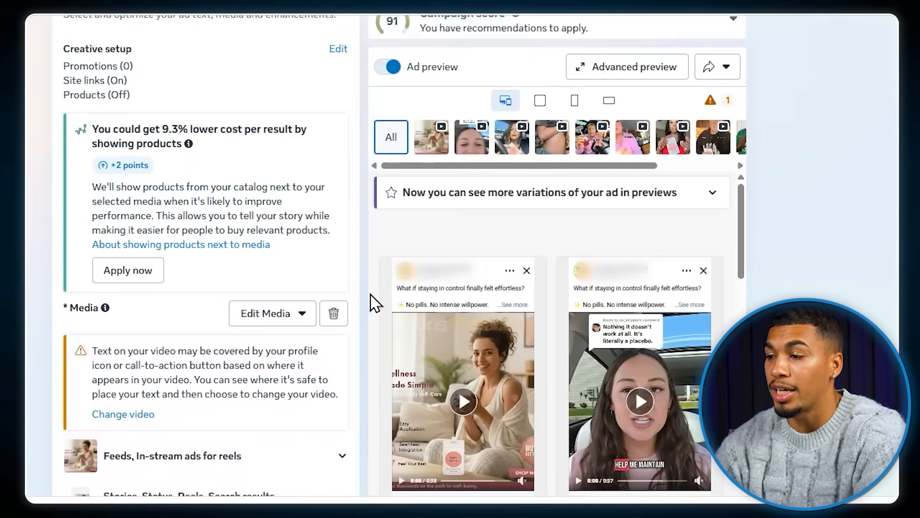